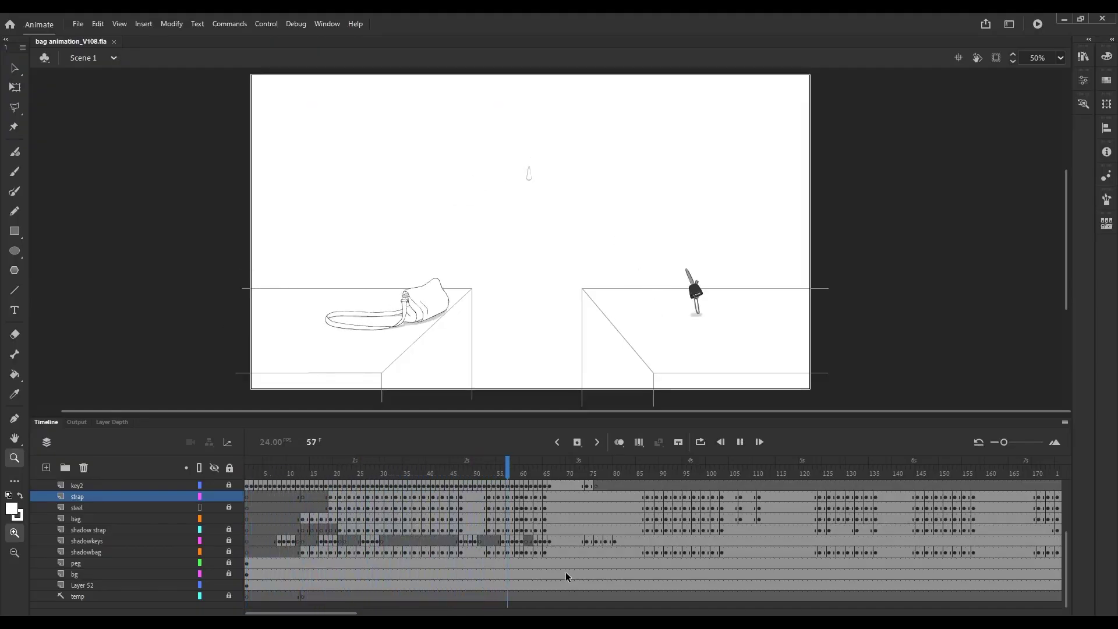
# Move the bag, strap and steel artwork on frames 13–67 up and right, then replay.
pyautogui.click(643, 446)
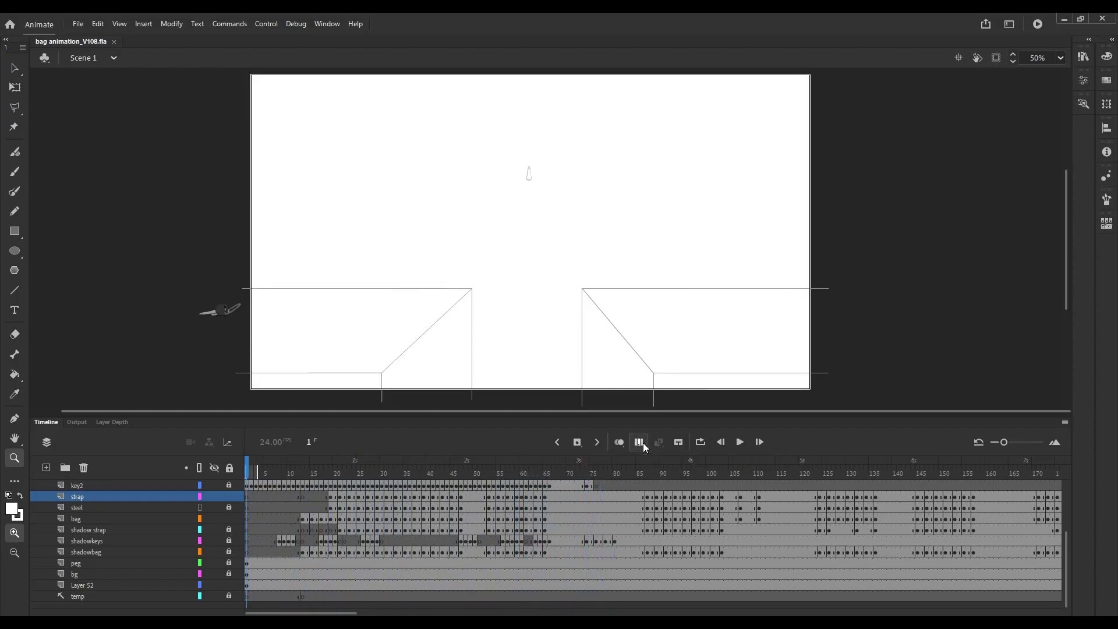
pyautogui.press('Return')
pyautogui.click(535, 520)
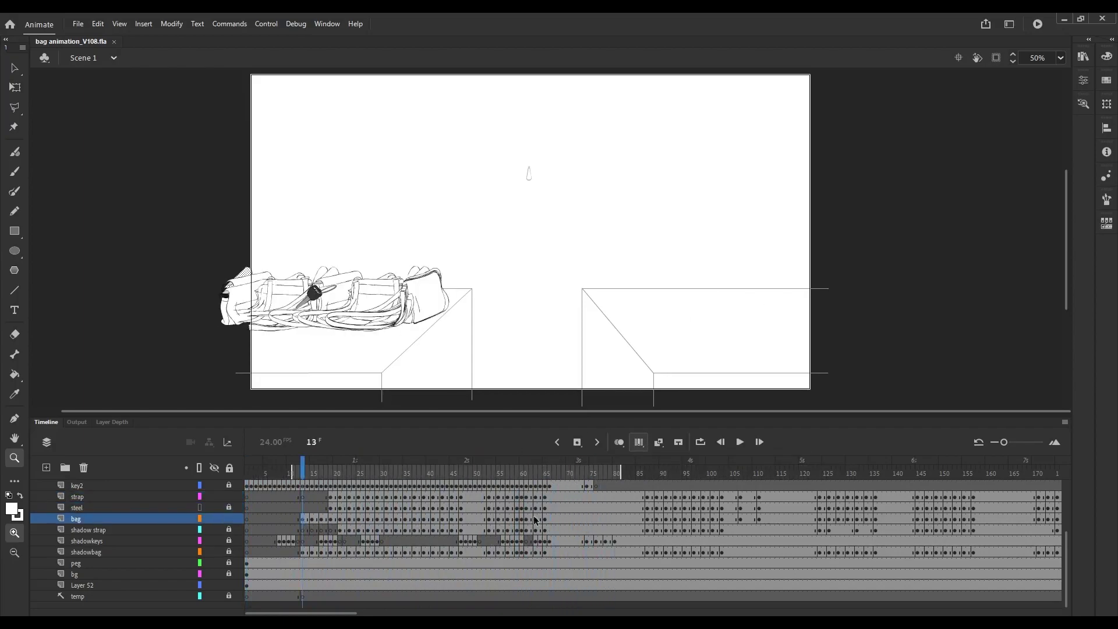
pyautogui.moveTo(556, 498); pyautogui.dragTo(301, 519)
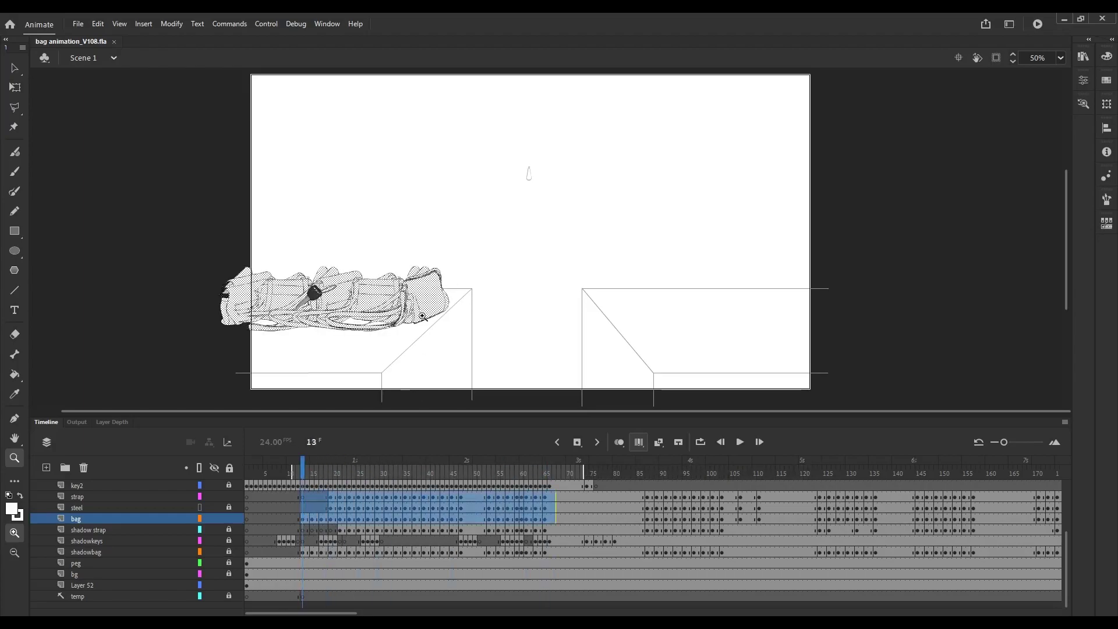
pyautogui.press('v')
pyautogui.moveTo(423, 316); pyautogui.dragTo(508, 213)
pyautogui.press('Return')
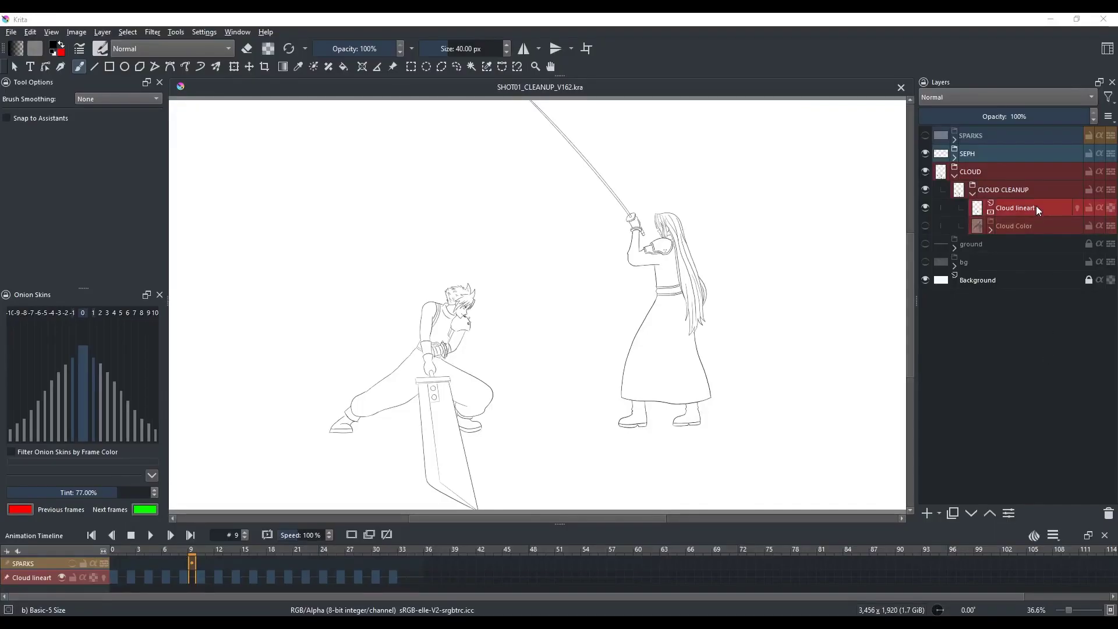
# Free-transform Cloud's lineart on frame 9 upward to y 966 px and play it back.
pyautogui.click(1036, 207)
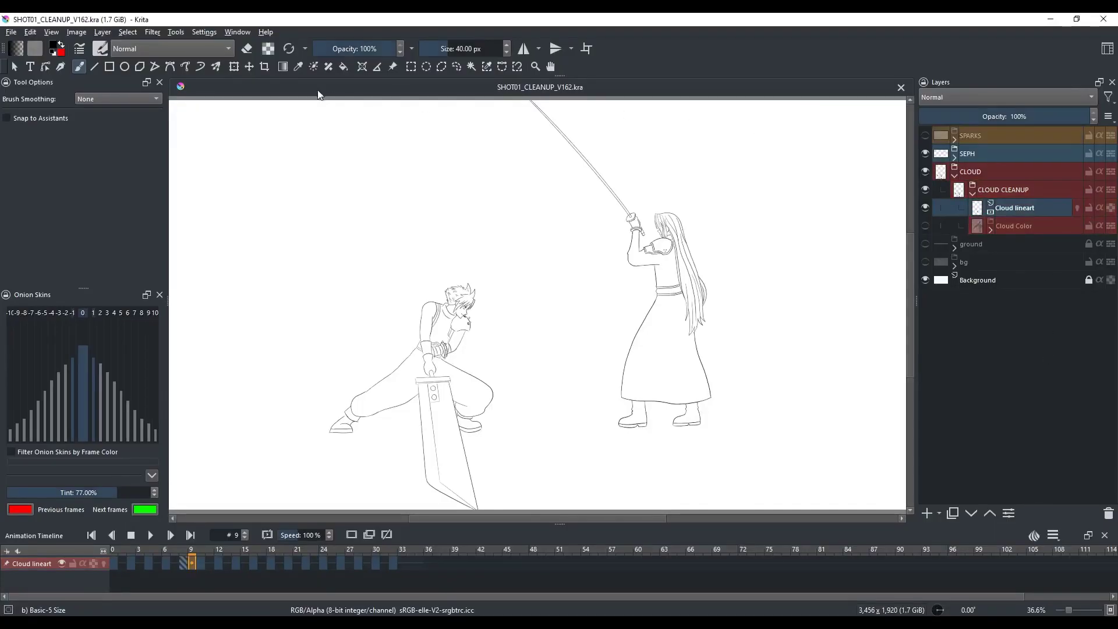
pyautogui.click(232, 67)
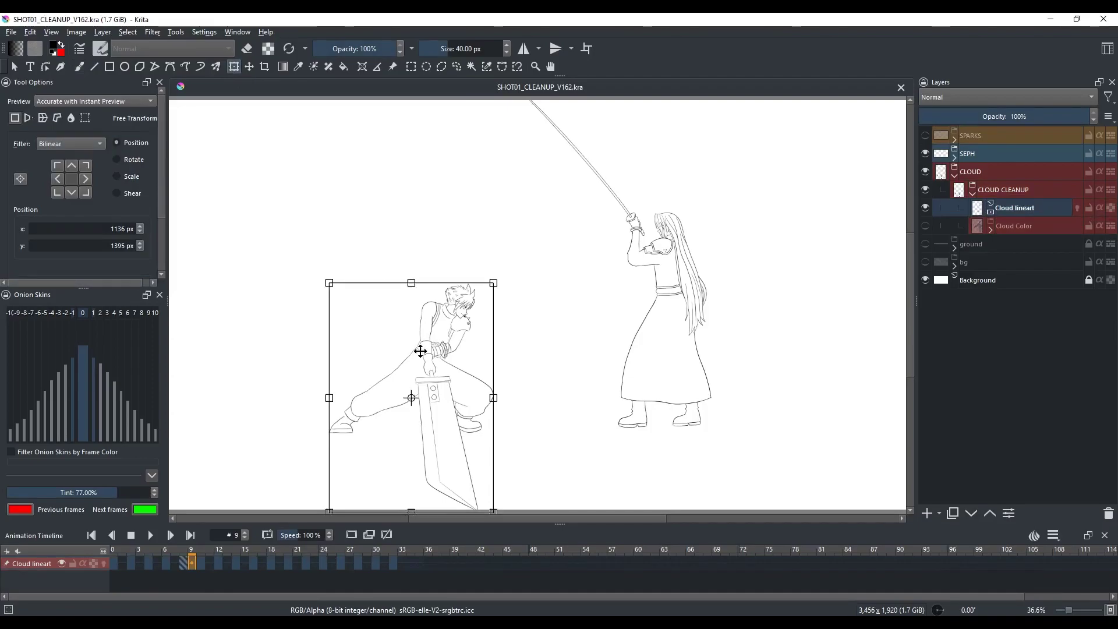
pyautogui.moveTo(420, 341); pyautogui.dragTo(420, 256)
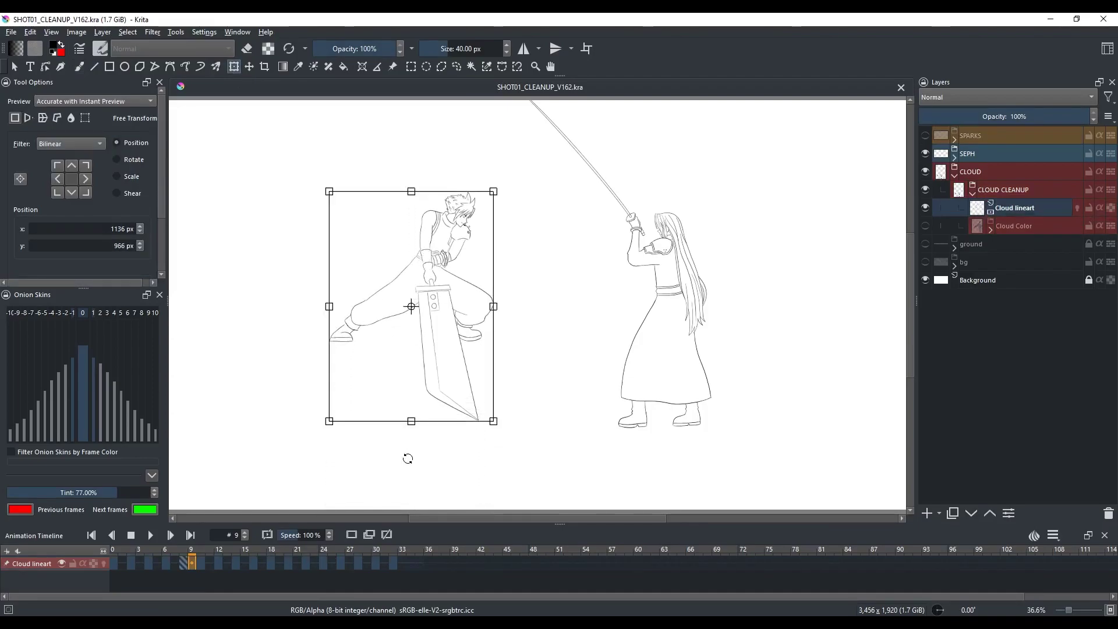
pyautogui.press('Left')
pyautogui.press('space')
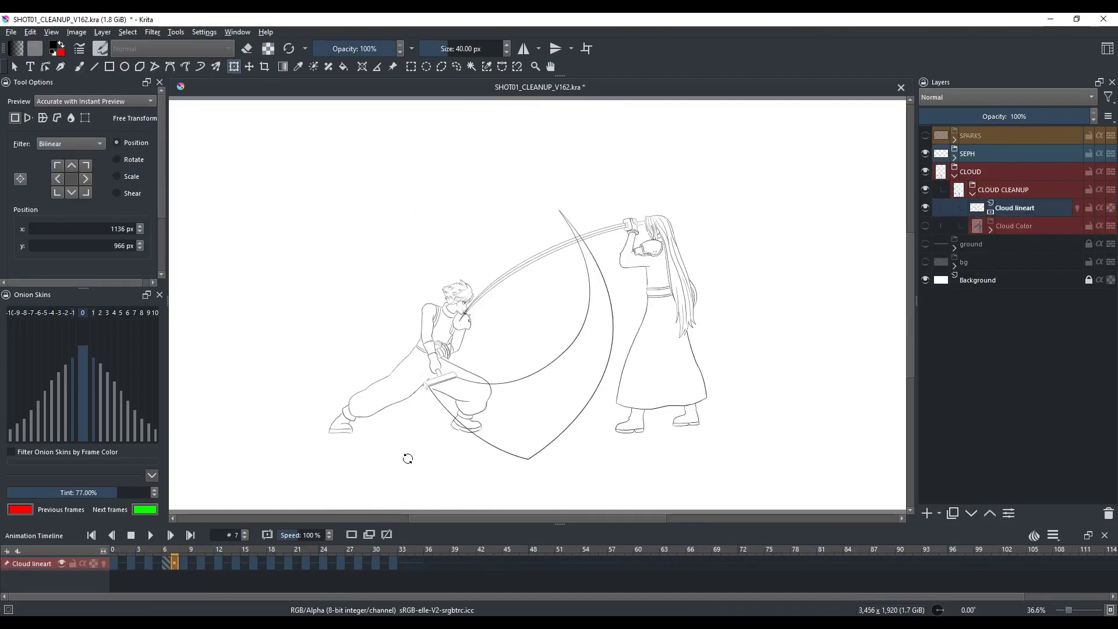
pyautogui.press('space')
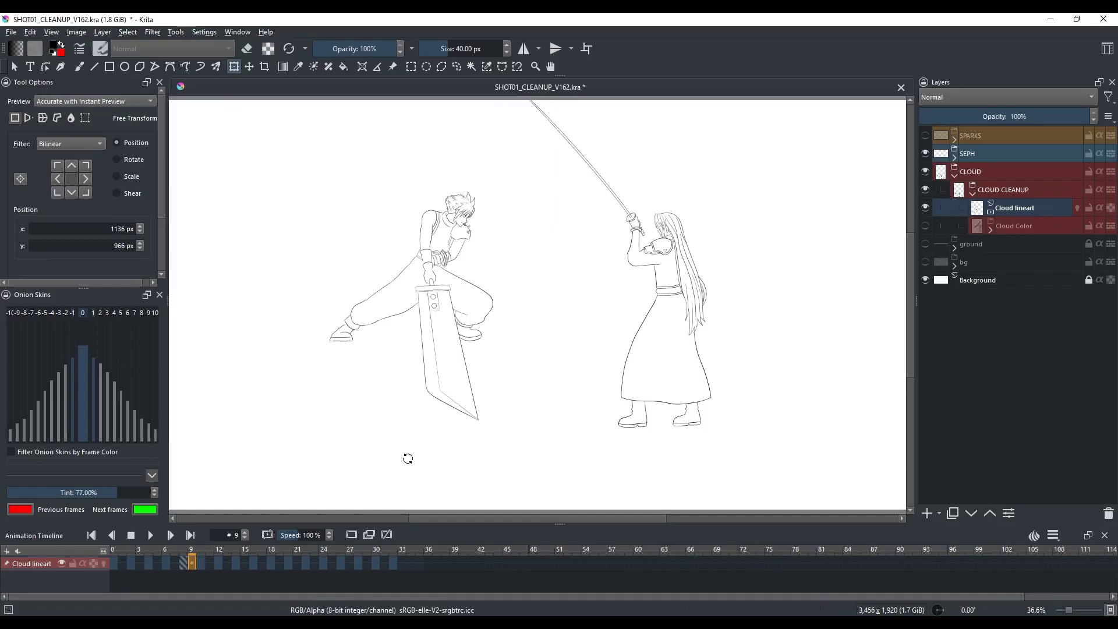
# Shift Cloud upward through the transform mask and preview the animation.
pyautogui.press('t')
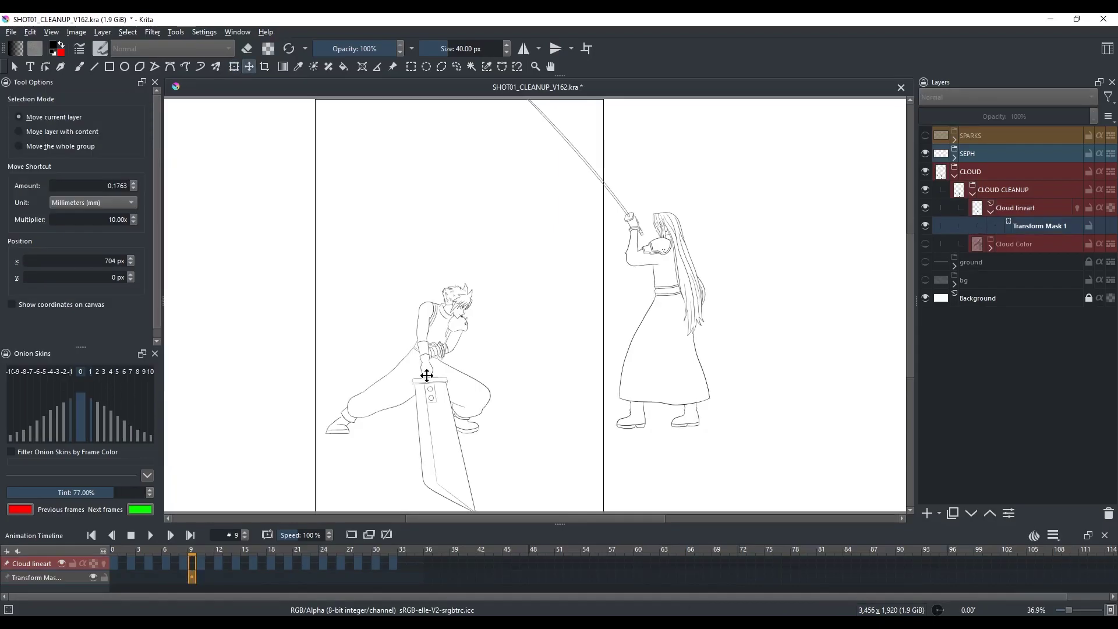
pyautogui.moveTo(427, 377); pyautogui.dragTo(431, 289)
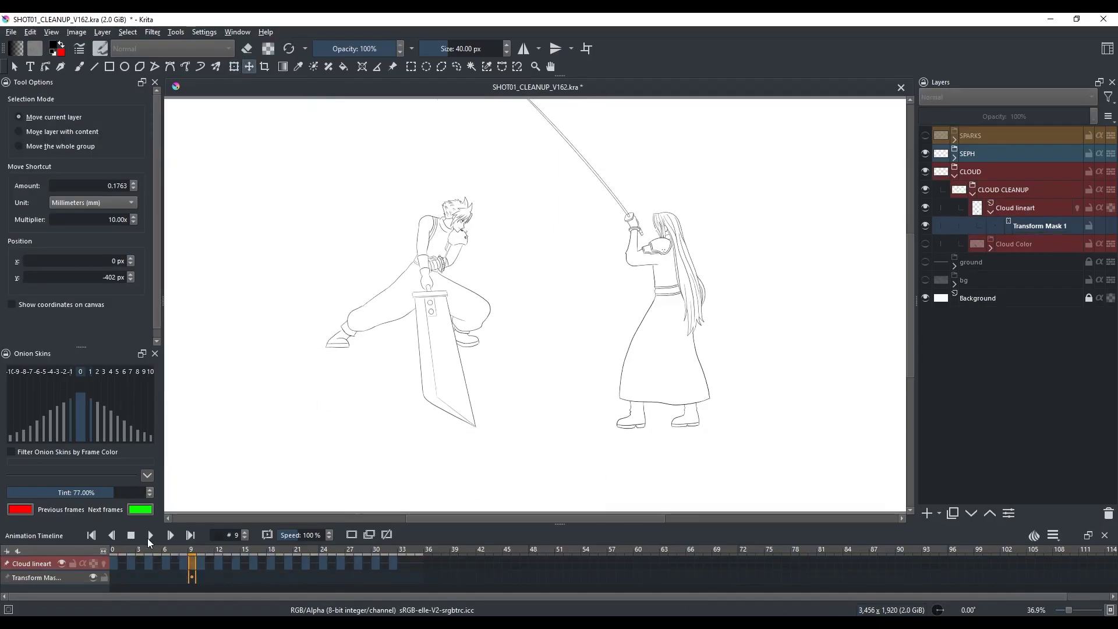
pyautogui.click(148, 538)
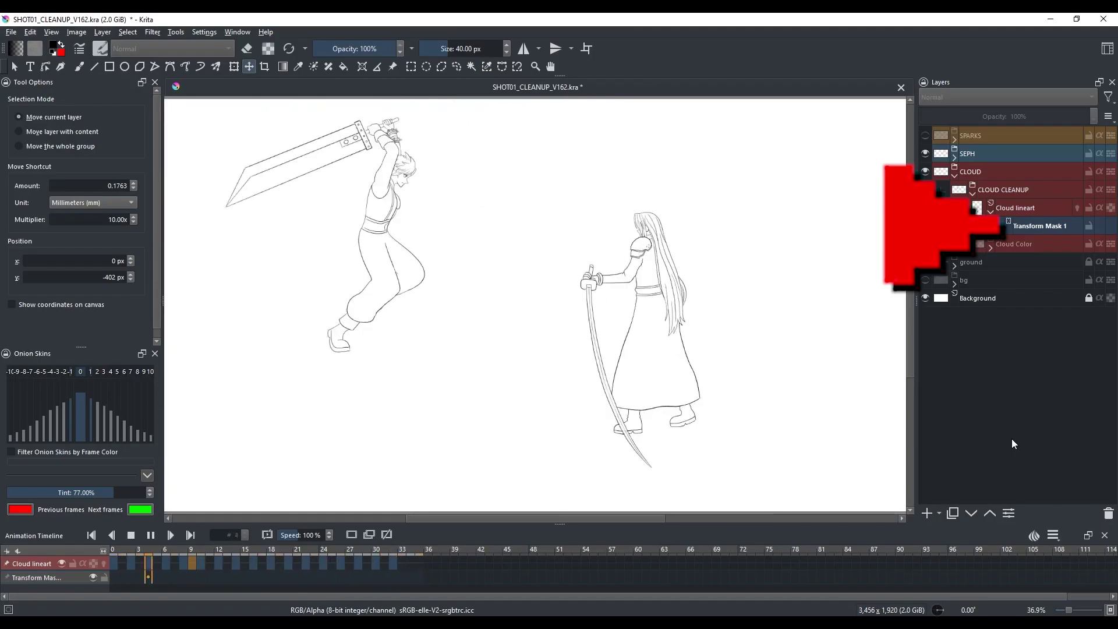
# Scale Cloud up and move him left and down, then replay and stop at frame 9.
pyautogui.hotkey('ctrl', 't')
pyautogui.moveTo(501, 274); pyautogui.dragTo(587, 207)
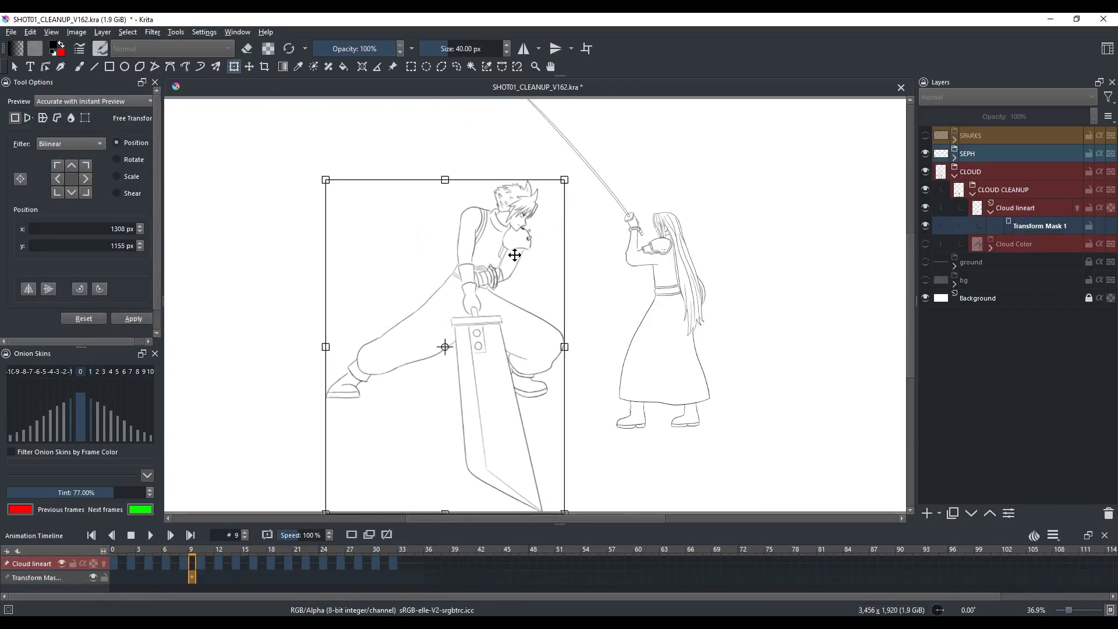
pyautogui.moveTo(511, 254); pyautogui.dragTo(491, 285)
pyautogui.click(156, 539)
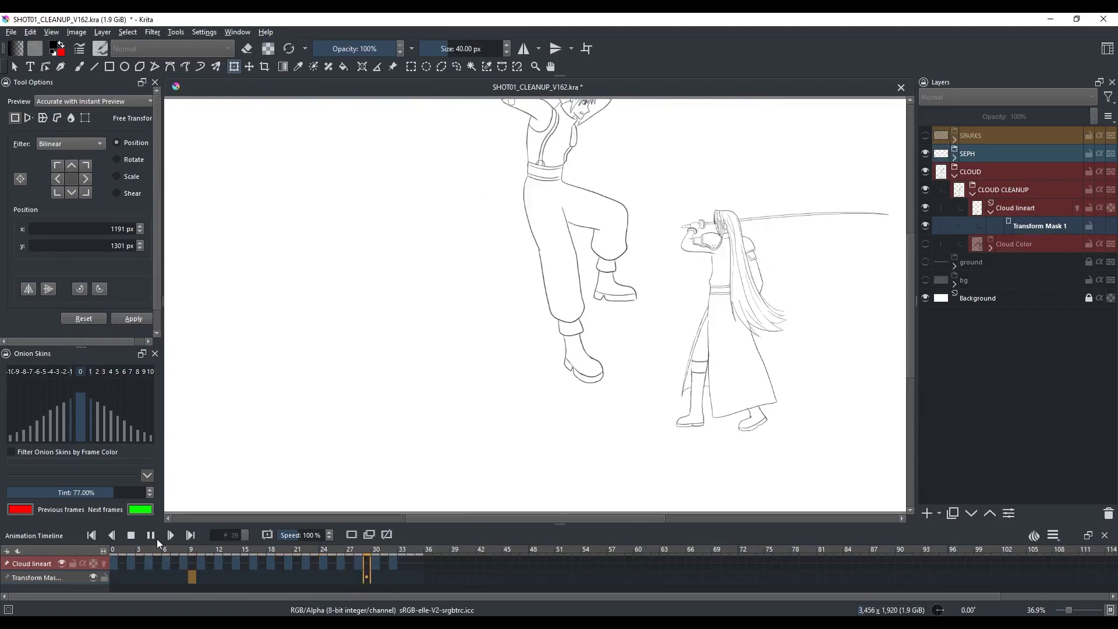
pyautogui.click(156, 539)
pyautogui.rightClick(1046, 205)
# Dismiss the Cloud lineart layer menu without making changes.
pyautogui.click(1063, 362)
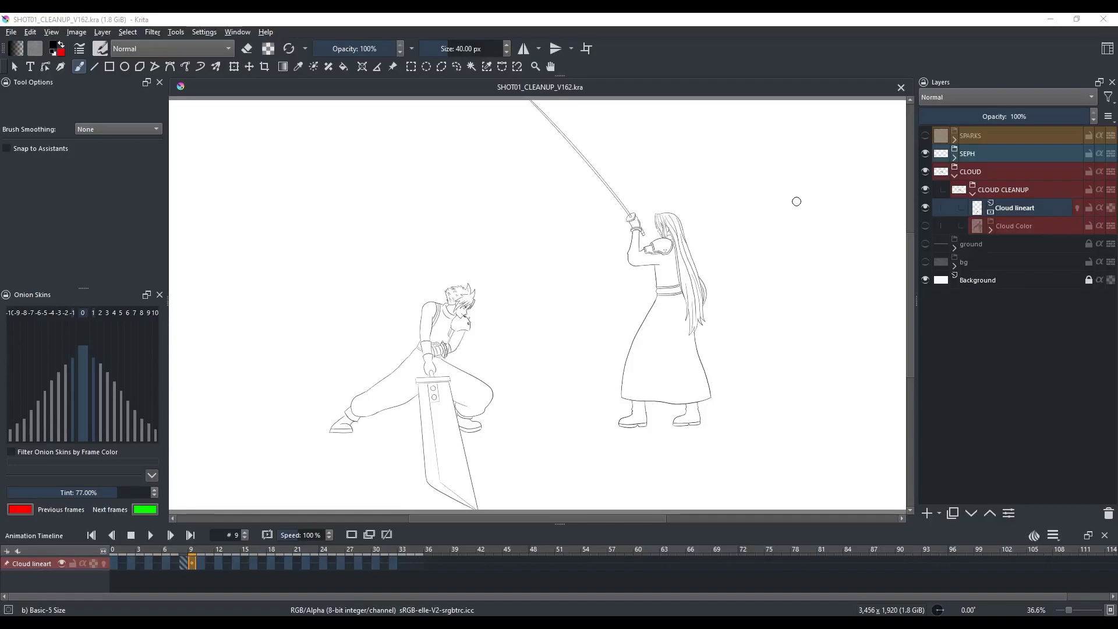
# Add a transform mask to Cloud lineart and raise Cloud to position y 890 px.
pyautogui.rightClick(1028, 210)
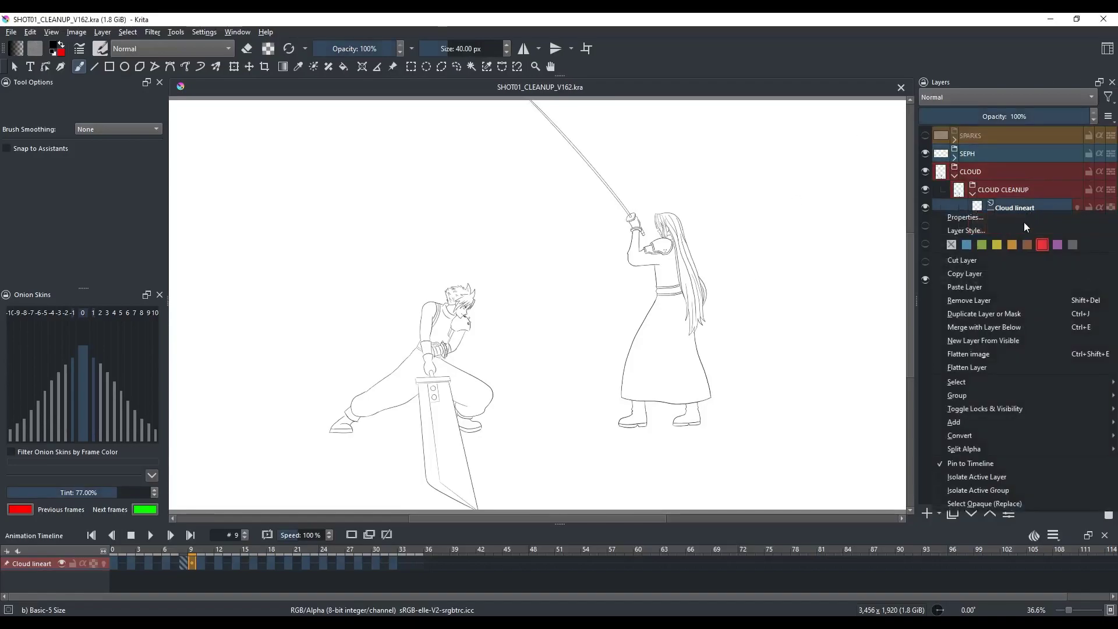
pyautogui.moveTo(1009, 420)
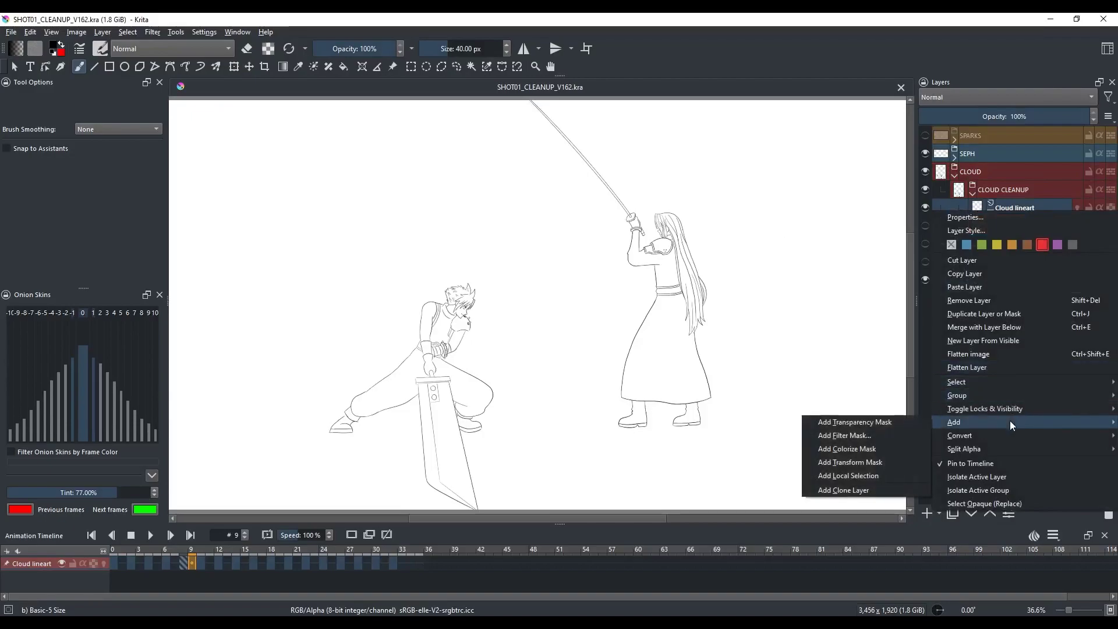
pyautogui.click(860, 464)
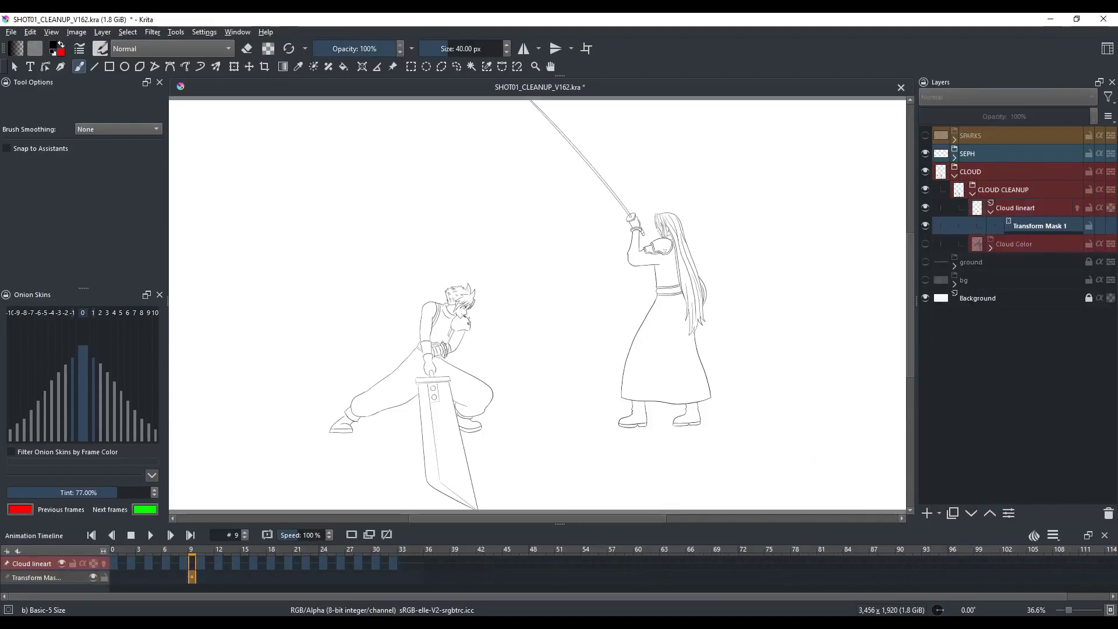
pyautogui.click(232, 68)
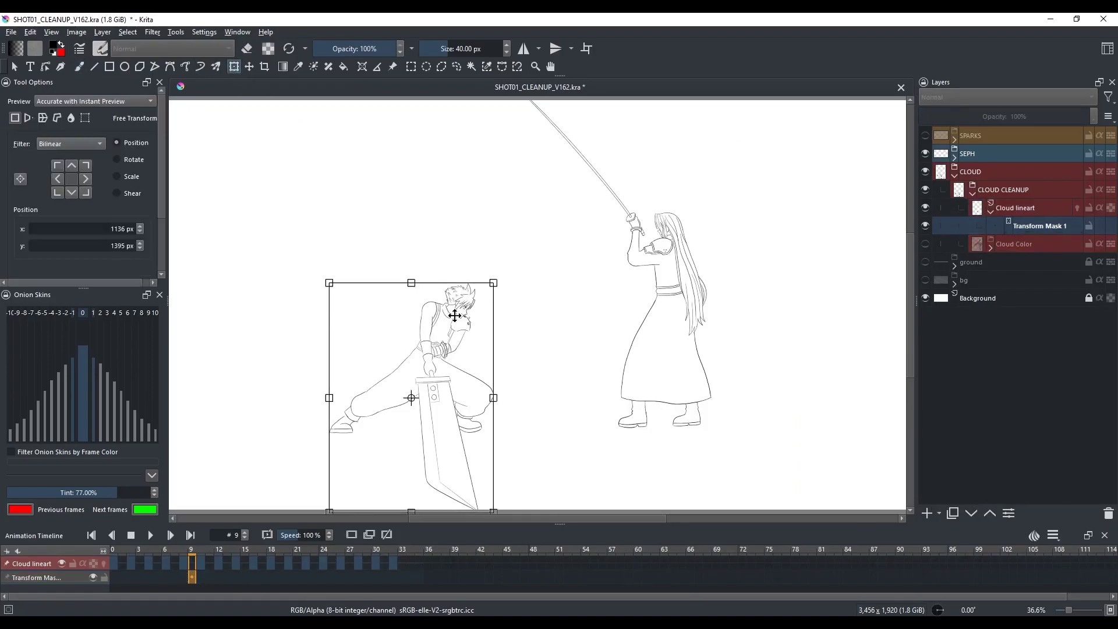
pyautogui.moveTo(451, 348); pyautogui.dragTo(451, 239)
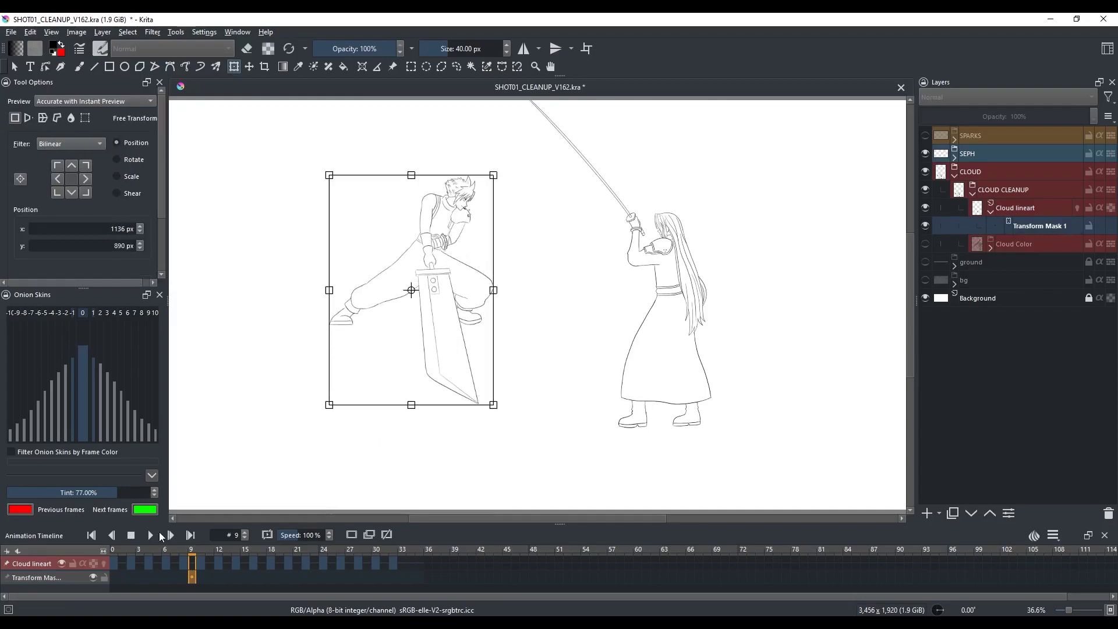
pyautogui.click(151, 534)
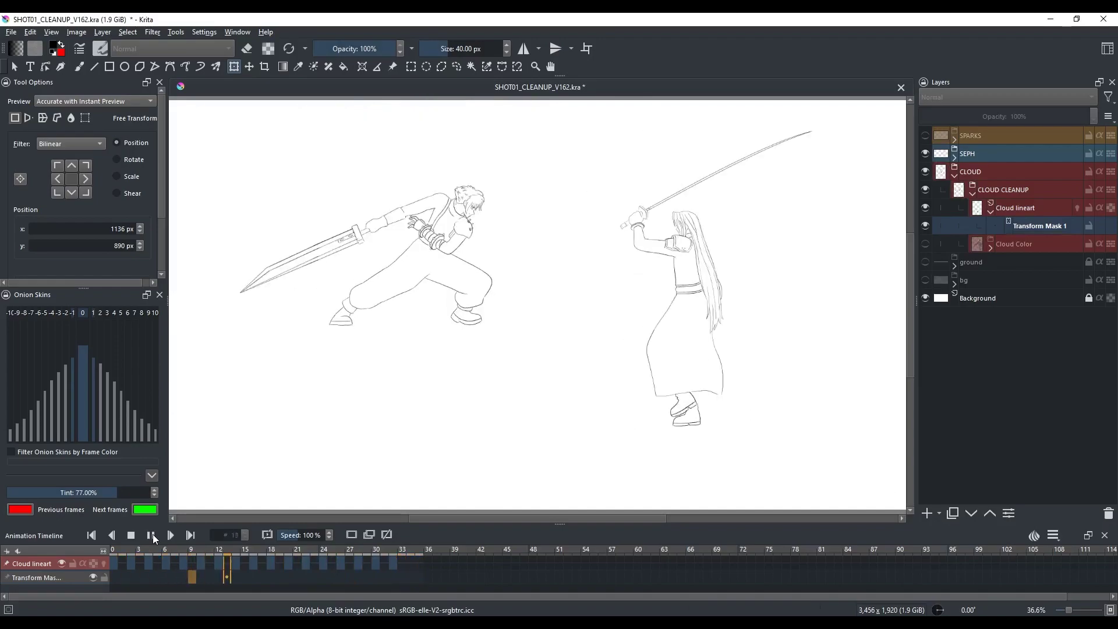
pyautogui.click(151, 535)
pyautogui.press('b')
pyautogui.moveTo(734, 218)
pyautogui.mouseDown()
pyautogui.moveTo(746, 247)
pyautogui.moveTo(836, 295)
pyautogui.mouseUp()
pyautogui.moveTo(564, 254); pyautogui.dragTo(613, 267)
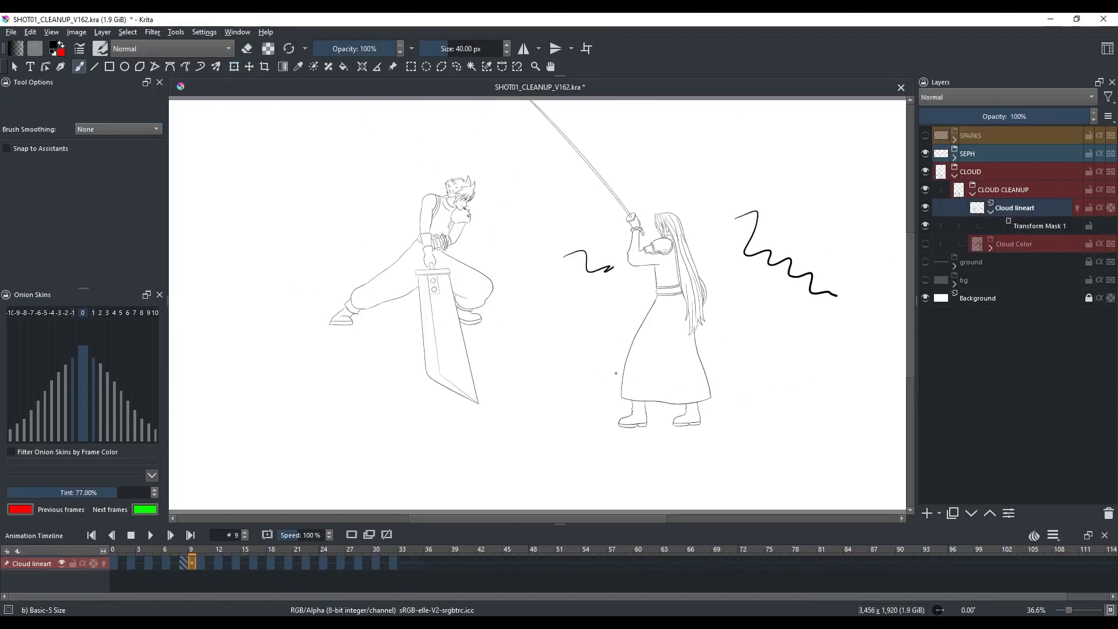
pyautogui.moveTo(330, 269); pyautogui.dragTo(357, 281)
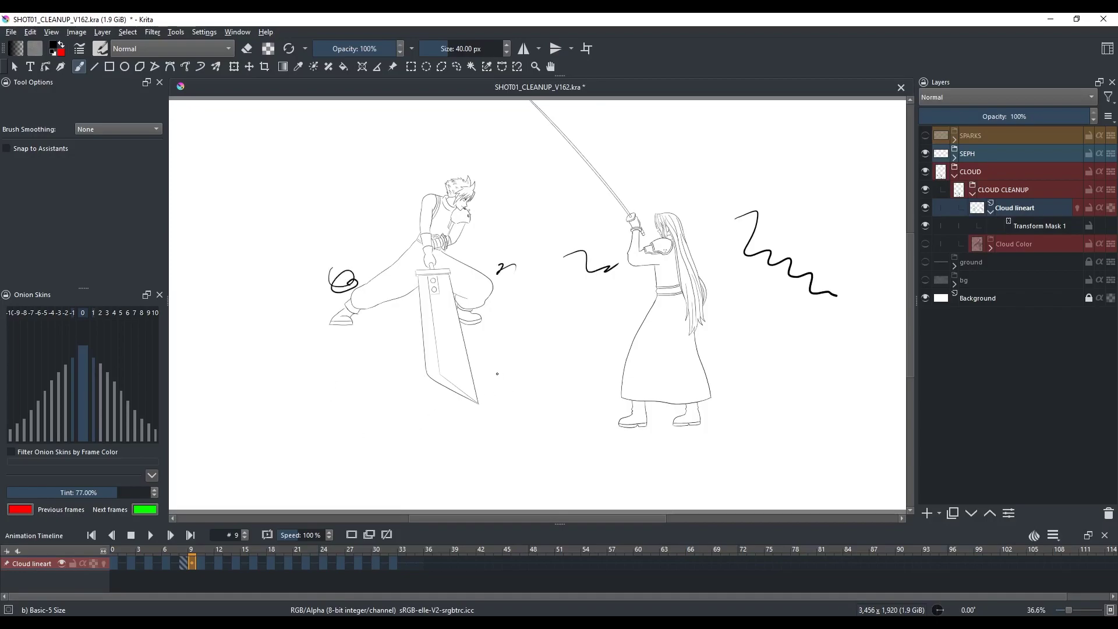
pyautogui.moveTo(616, 286); pyautogui.dragTo(641, 291)
pyautogui.hotkey('ctrl', 'z')
pyautogui.hotkey('ctrl', 'z')
pyautogui.hotkey('ctrl', 'z')
pyautogui.hotkey('ctrl', 'z')
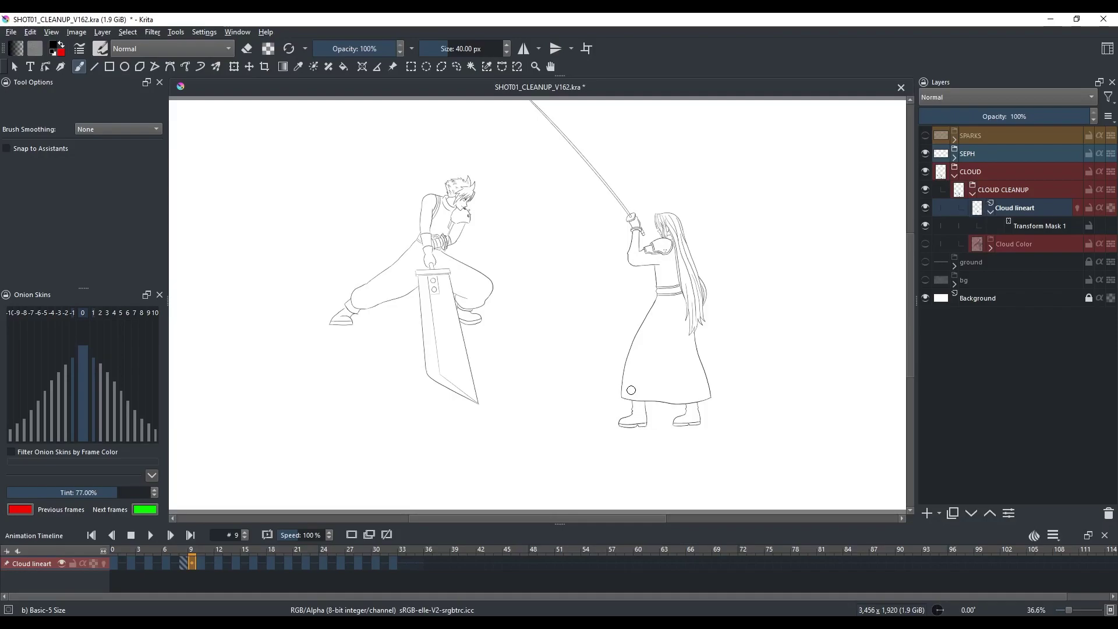
# Flatten the transform mask into Cloud lineart and draw three test strokes on the canvas.
pyautogui.rightClick(1036, 209)
pyautogui.click(1026, 370)
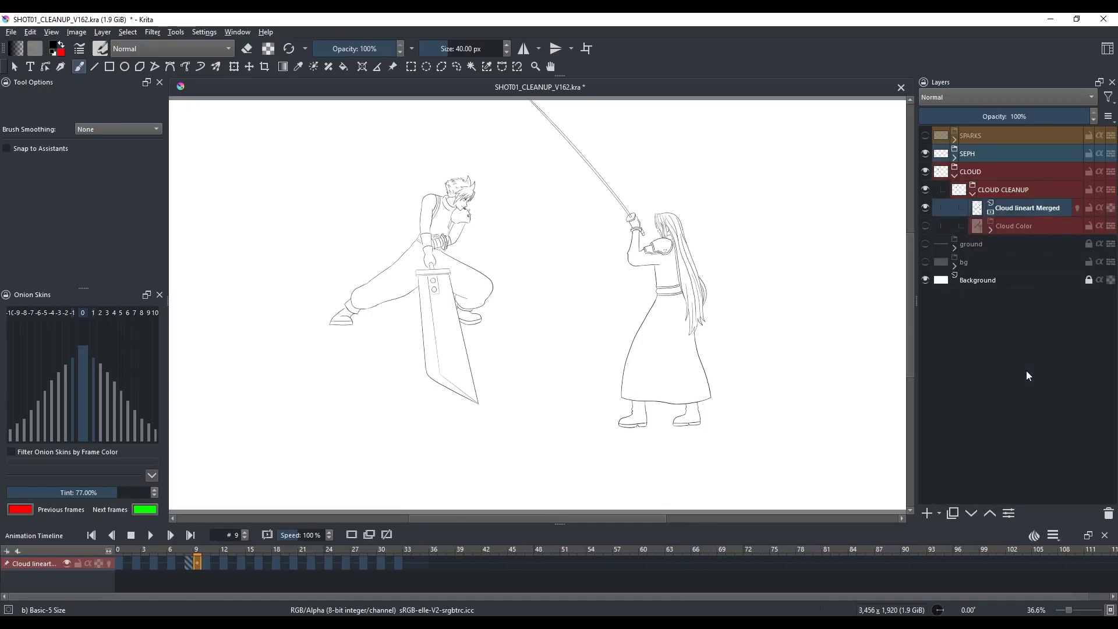
pyautogui.moveTo(553, 326); pyautogui.dragTo(579, 362)
pyautogui.moveTo(704, 328); pyautogui.dragTo(747, 341)
pyautogui.moveTo(591, 370); pyautogui.dragTo(619, 379)
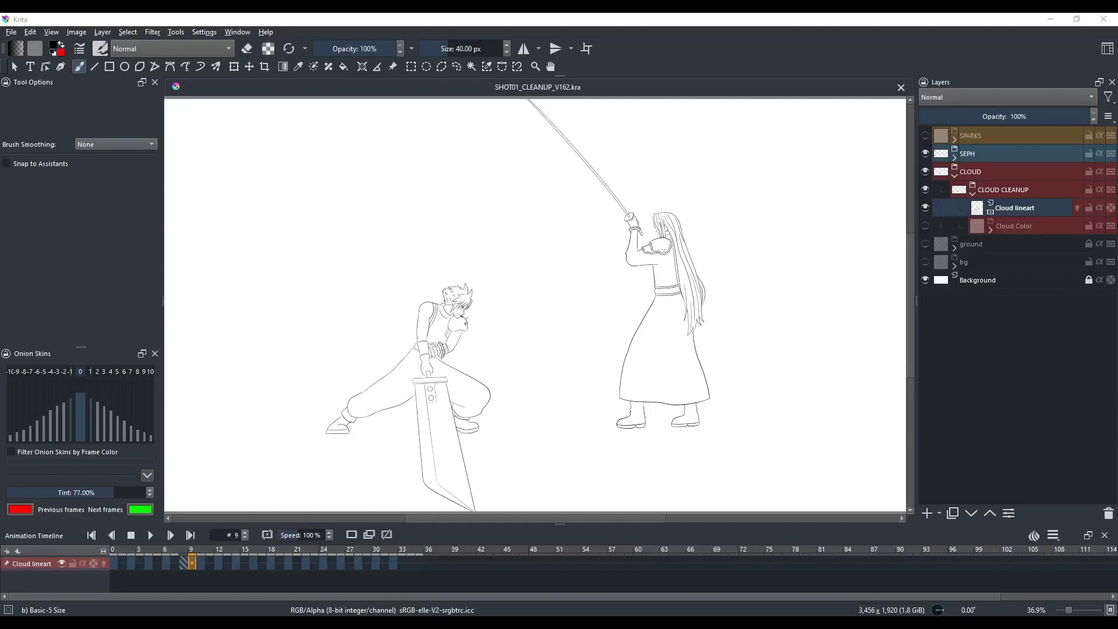
# Add Transform Mask 1 enlarging Cloud to x 1191, y 1301 px and play the animation.
pyautogui.rightClick(1029, 211)
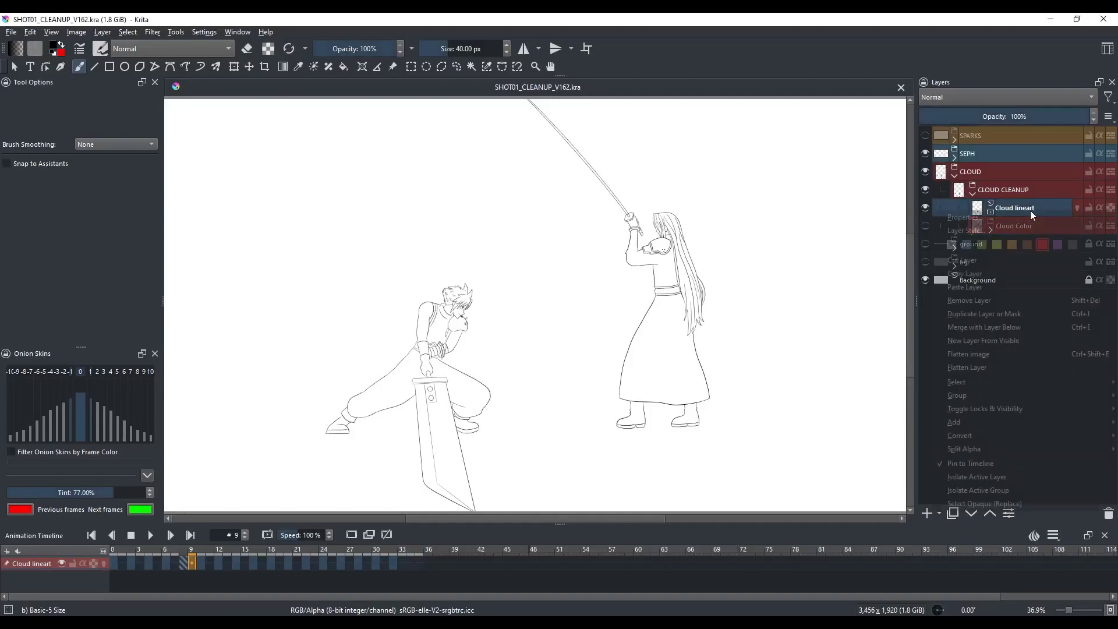
pyautogui.moveTo(1057, 423)
pyautogui.click(850, 463)
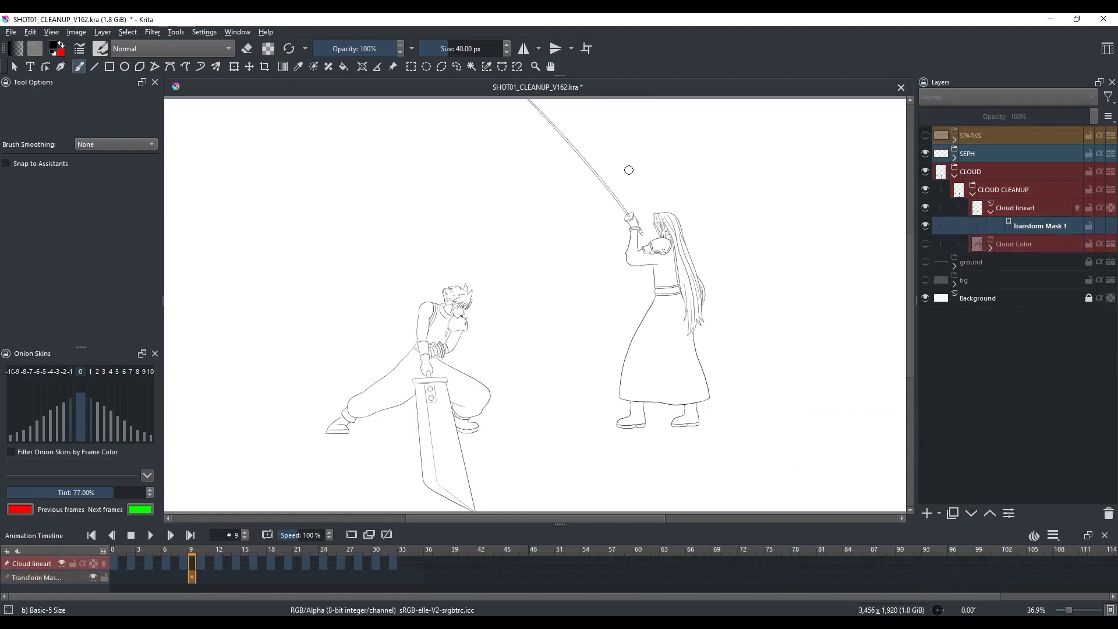
pyautogui.click(234, 67)
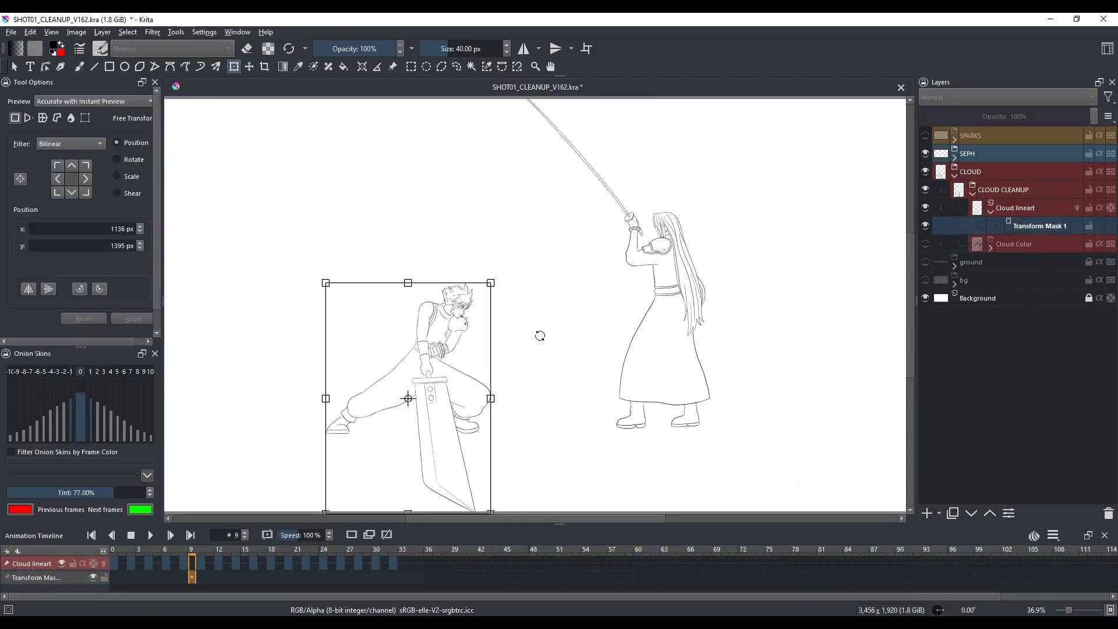
pyautogui.moveTo(491, 283); pyautogui.dragTo(586, 207)
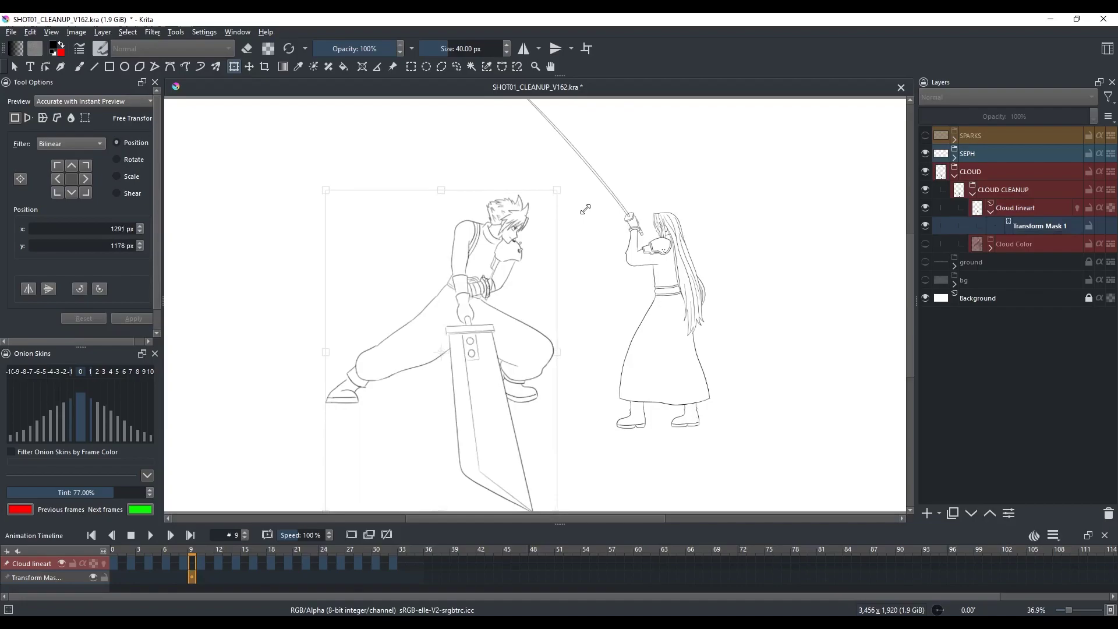
pyautogui.moveTo(444, 252); pyautogui.dragTo(482, 289)
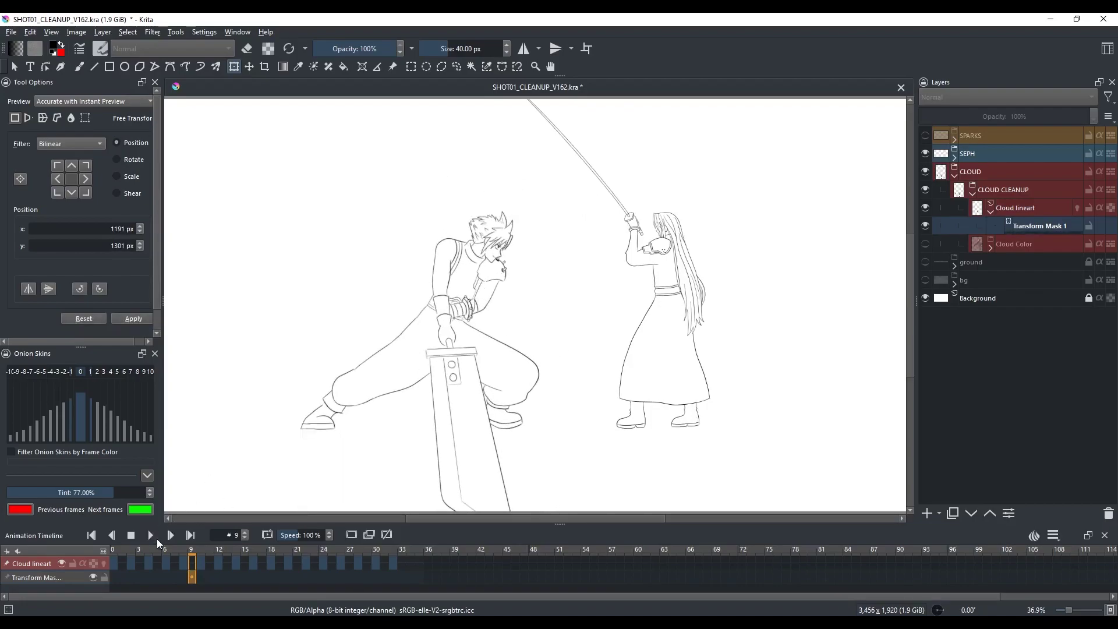
pyautogui.click(156, 539)
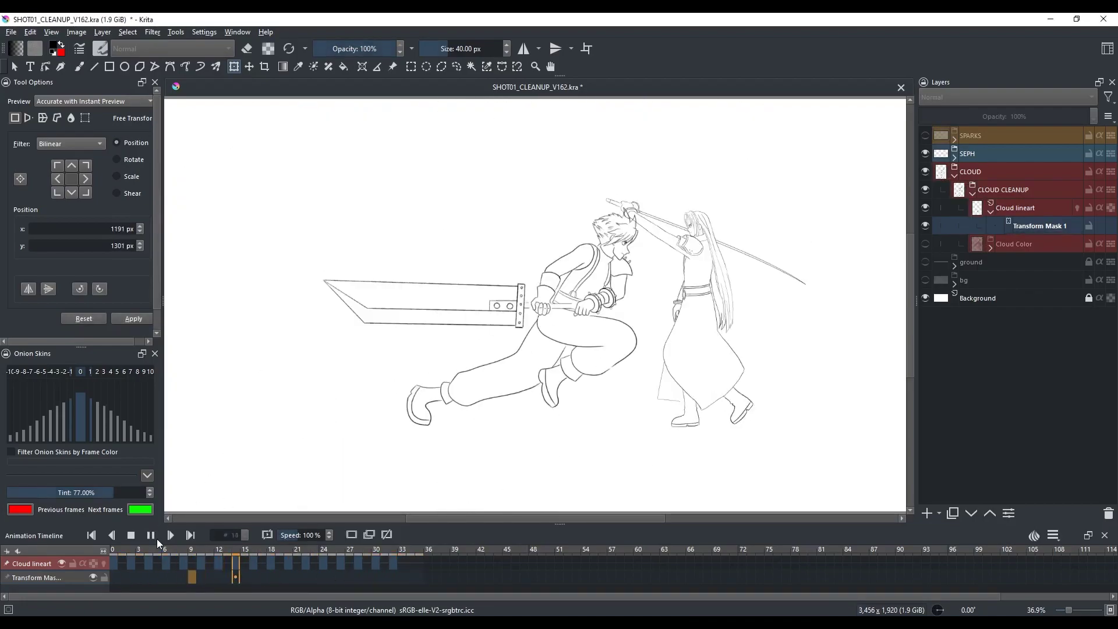
pyautogui.click(156, 539)
pyautogui.press('b')
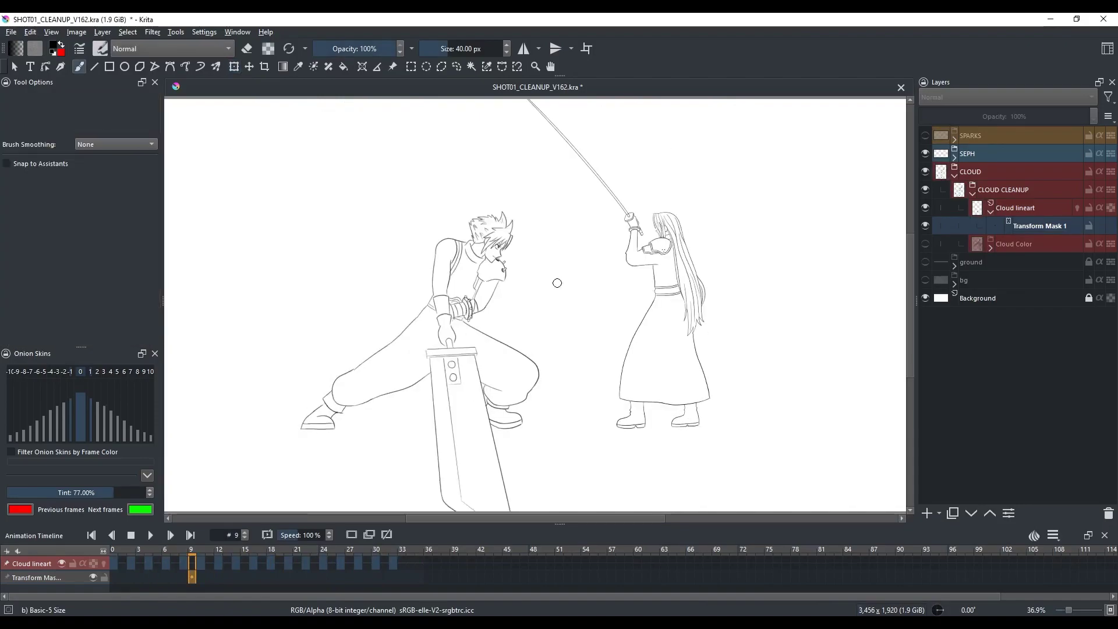
pyautogui.click(1014, 208)
pyautogui.moveTo(332, 135); pyautogui.dragTo(375, 253)
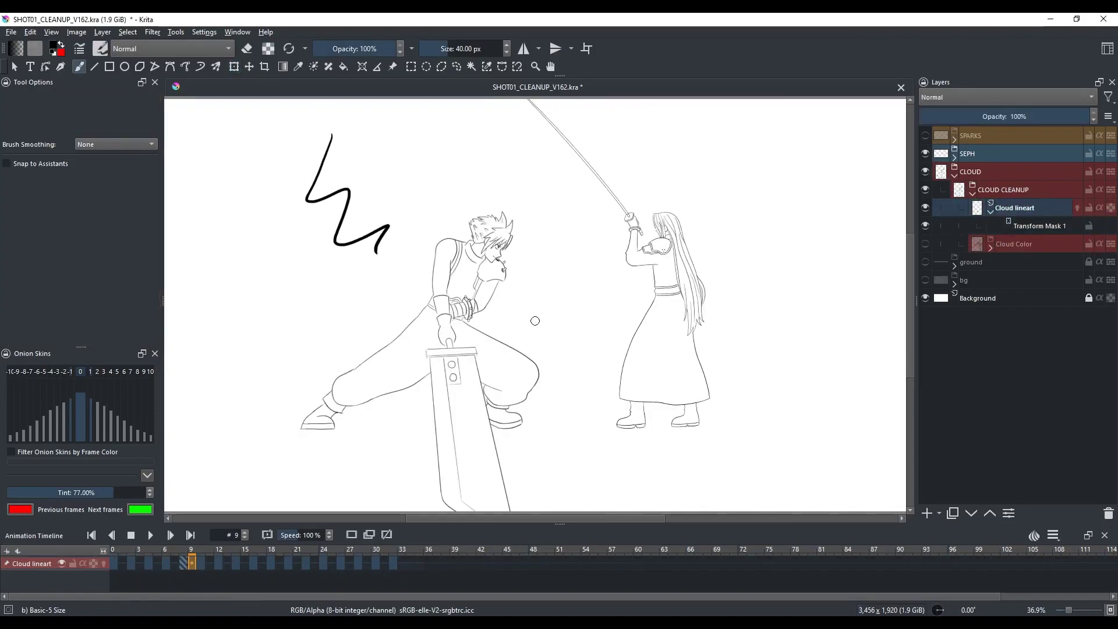
pyautogui.moveTo(652, 272)
pyautogui.mouseDown()
pyautogui.moveTo(692, 256)
pyautogui.moveTo(669, 284)
pyautogui.moveTo(646, 368)
pyautogui.mouseUp()
pyautogui.moveTo(542, 254); pyautogui.dragTo(564, 280)
pyautogui.hotkey('ctrl', 'z')
pyautogui.hotkey('ctrl', 'z')
pyautogui.hotkey('ctrl', 'z')
pyautogui.hotkey('ctrl', 'z')
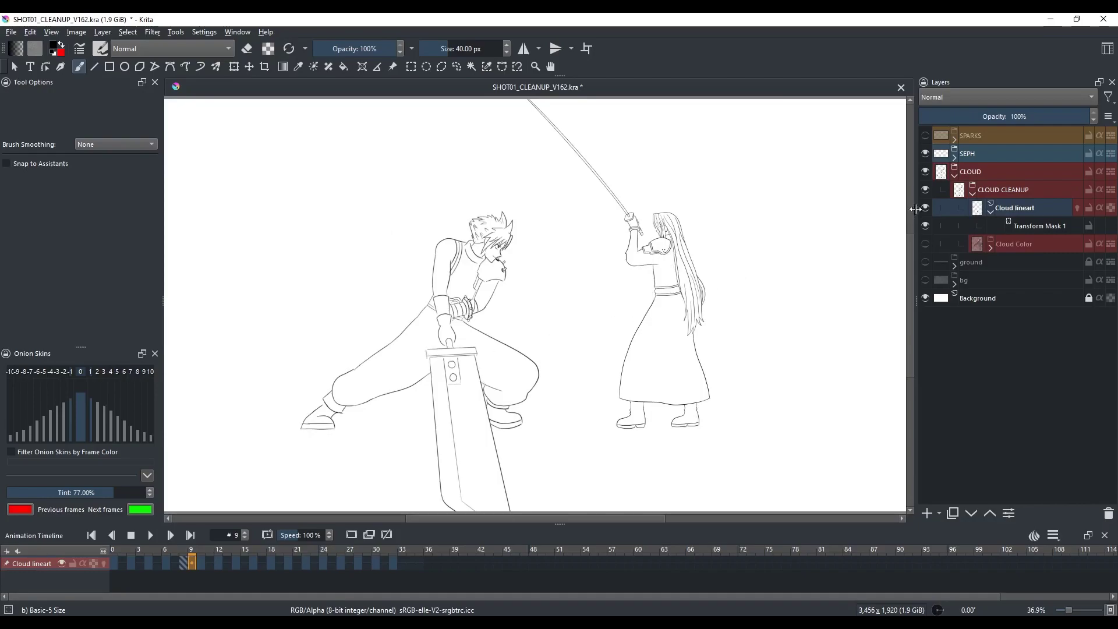
# Use Copy Layer on Cloud lineart to copy it with its Transform Mask 1.
pyautogui.rightClick(1046, 205)
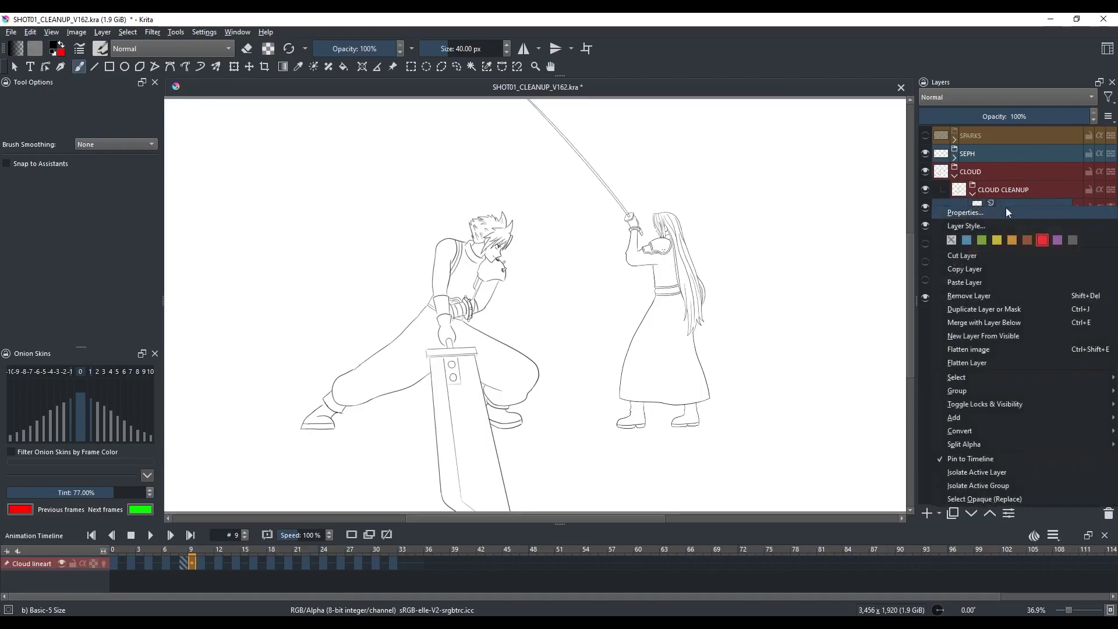
pyautogui.click(1062, 363)
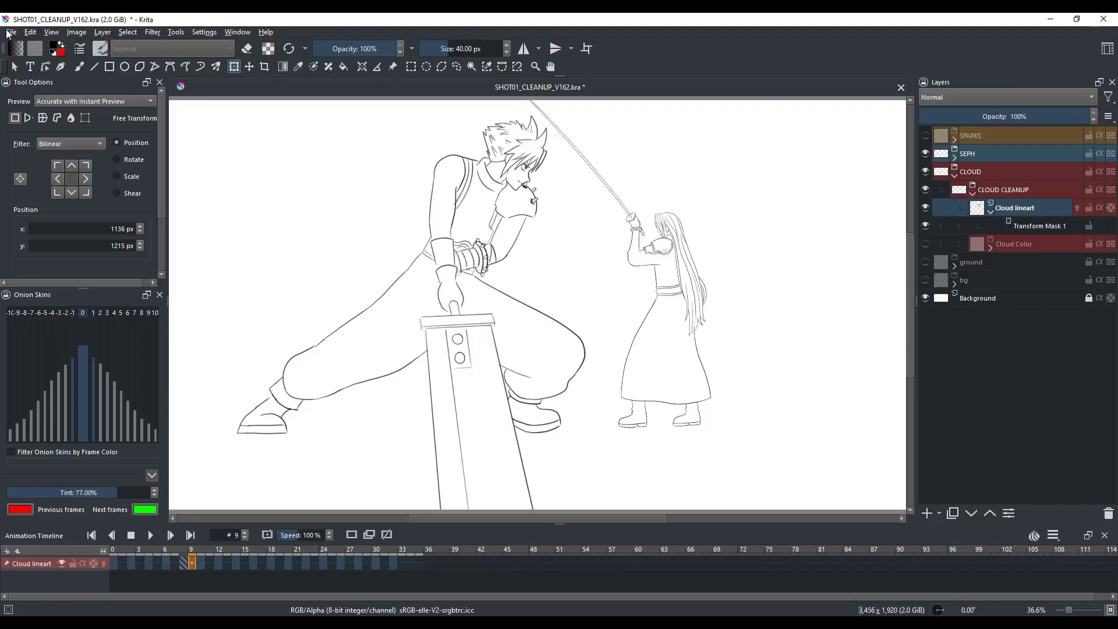
# Create a new 3456 × 1920 document, then return to the SHOT01 cleanup file.
pyautogui.click(11, 32)
pyautogui.click(139, 44)
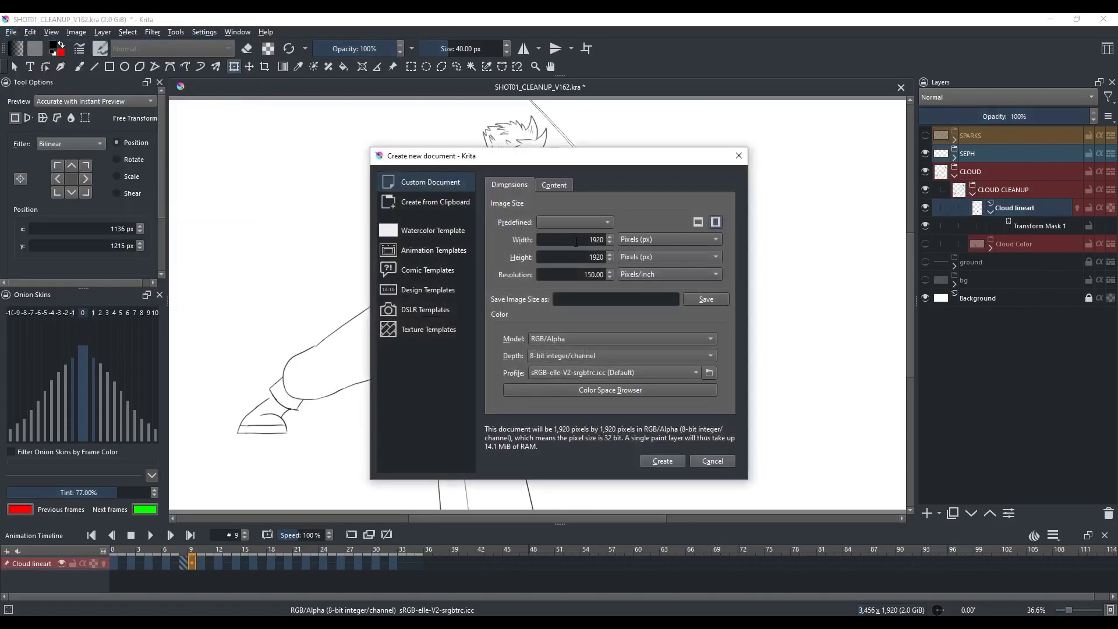
pyautogui.doubleClick(576, 239)
pyautogui.write('3456')
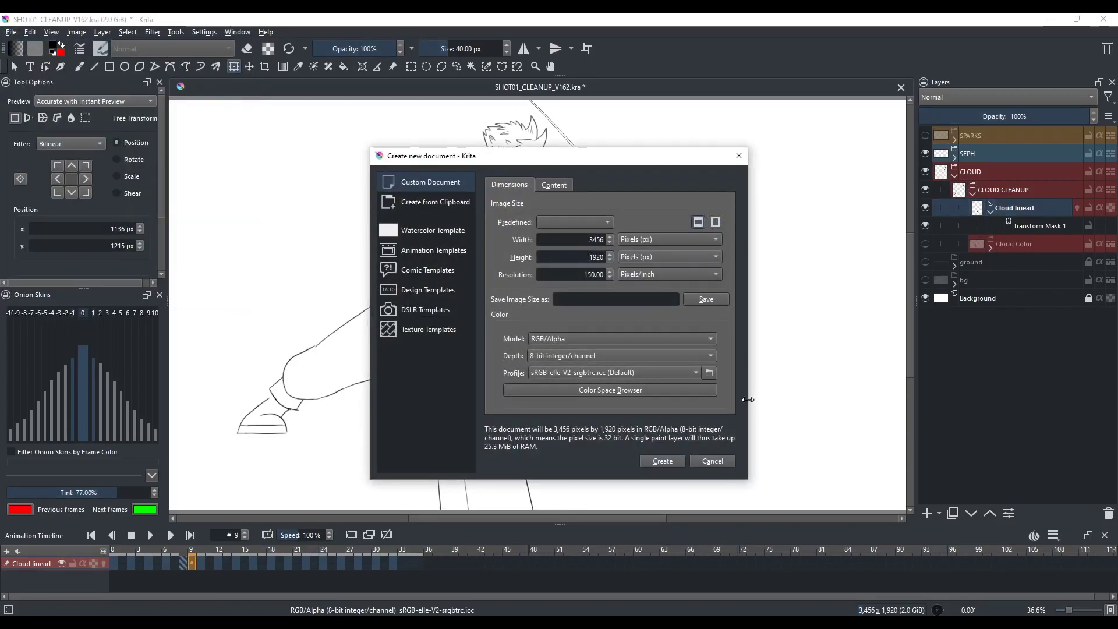
pyautogui.press('Return')
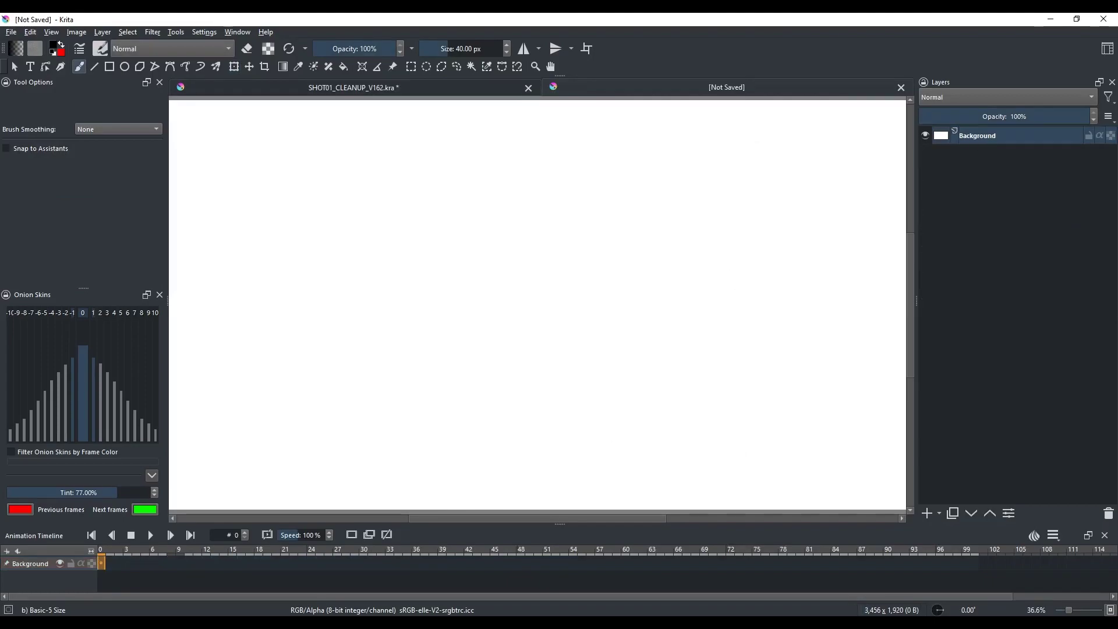
pyautogui.click(495, 89)
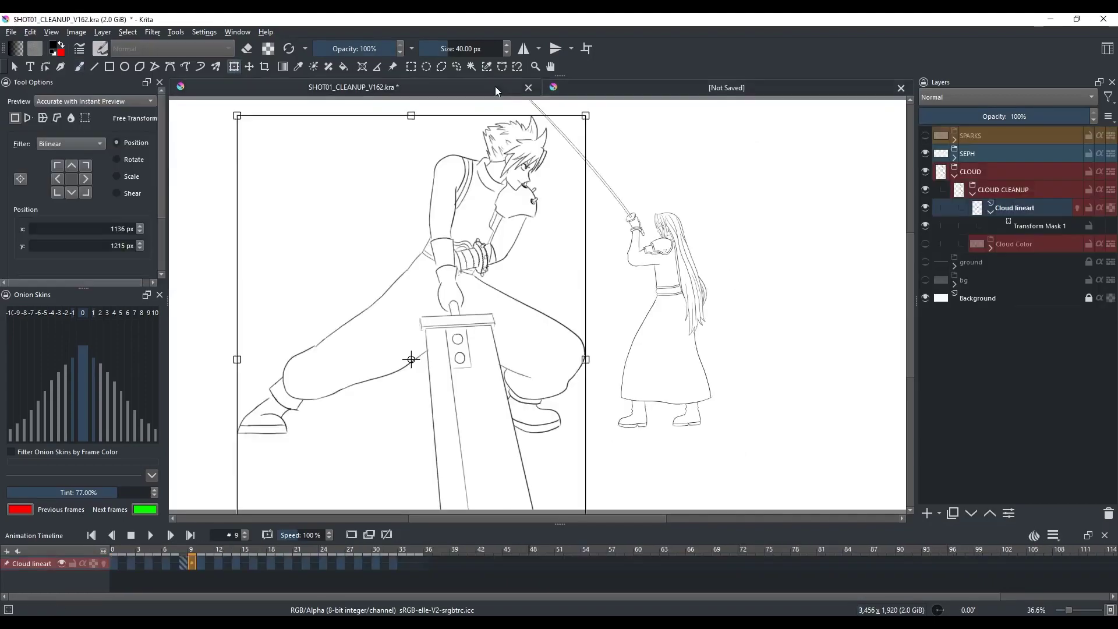
pyautogui.rightClick(1033, 221)
# Paste Cloud lineart into the new document, play it, and isolate it over transparency.
pyautogui.click(976, 275)
pyautogui.click(833, 89)
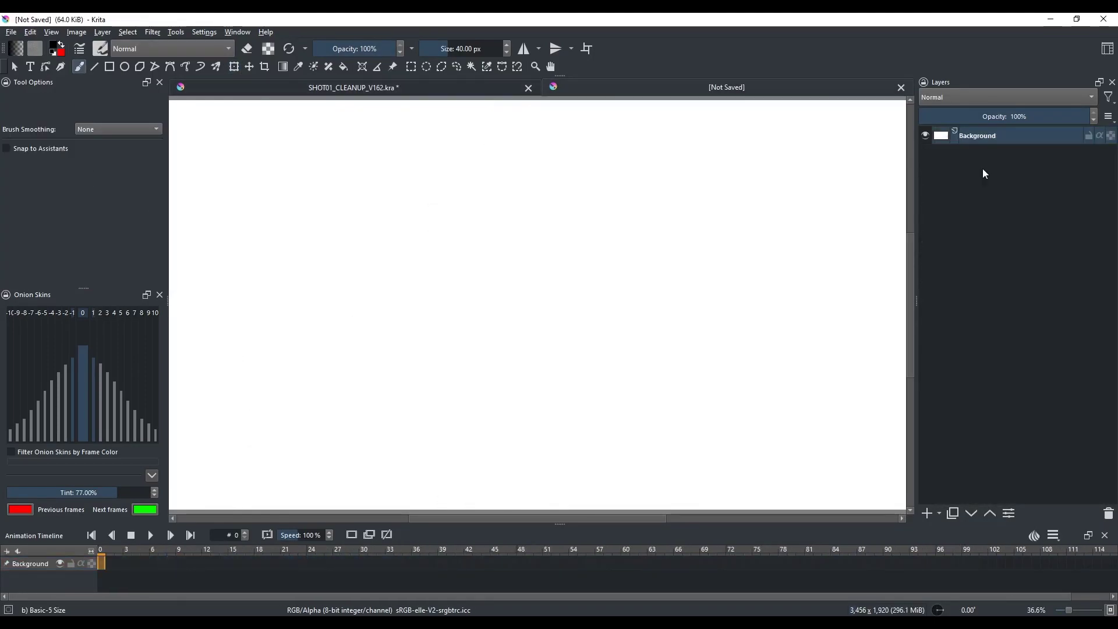
pyautogui.rightClick(985, 136)
pyautogui.click(957, 210)
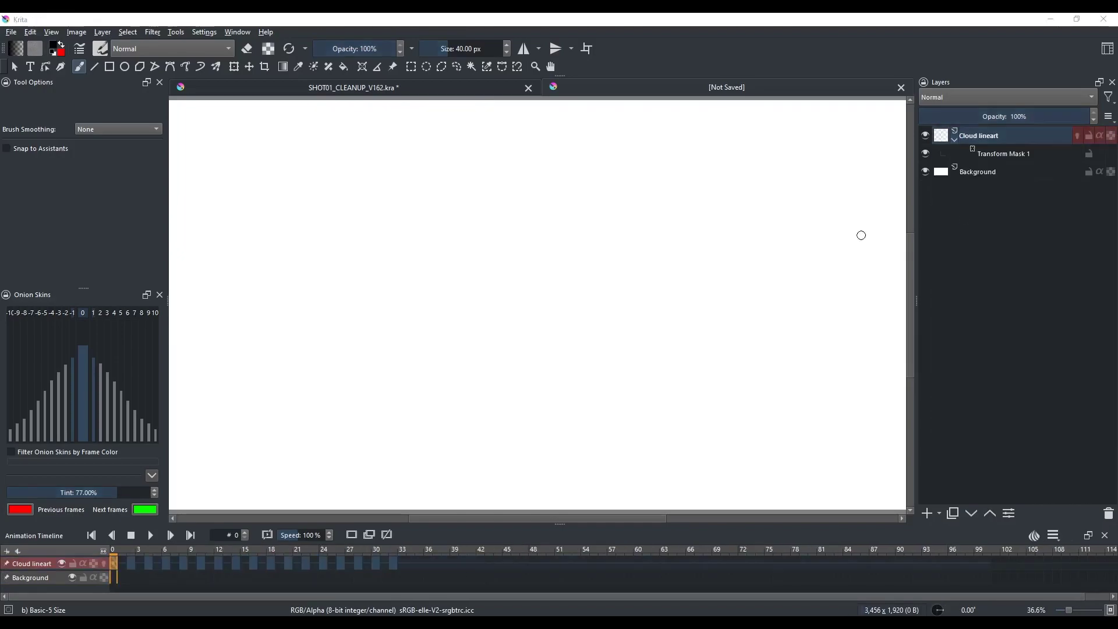
pyautogui.click(150, 535)
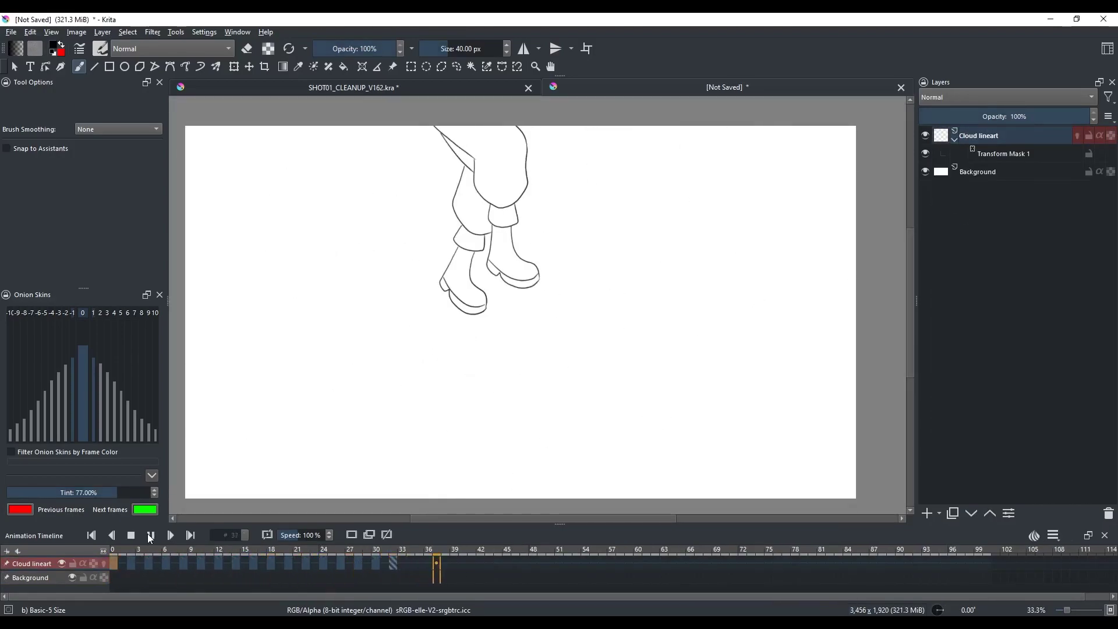
pyautogui.click(131, 535)
pyautogui.rightClick(1025, 133)
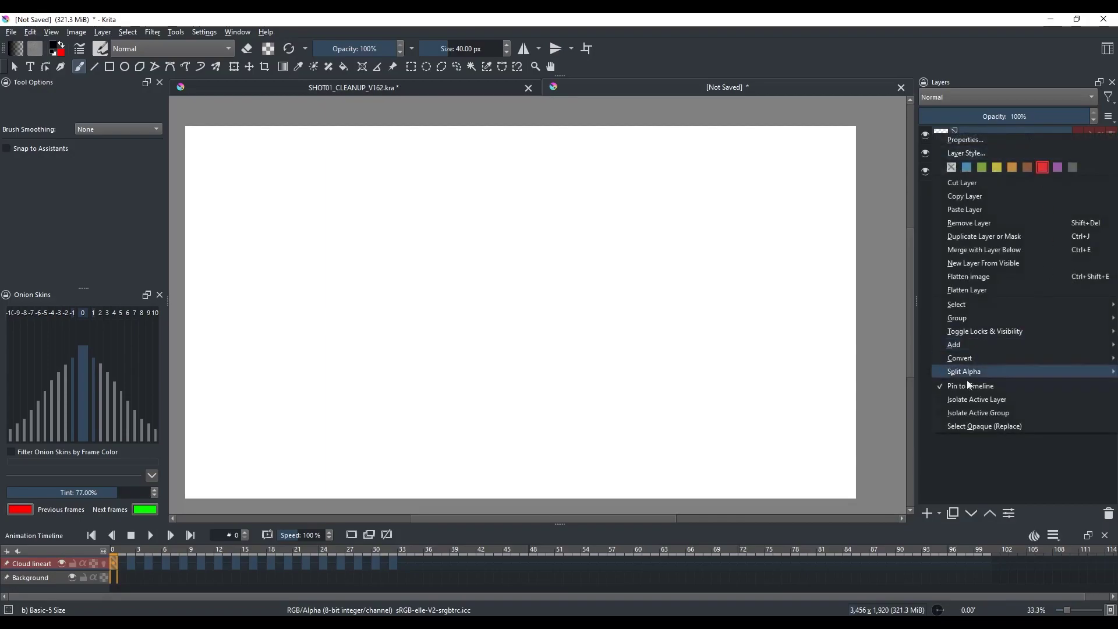
pyautogui.click(976, 400)
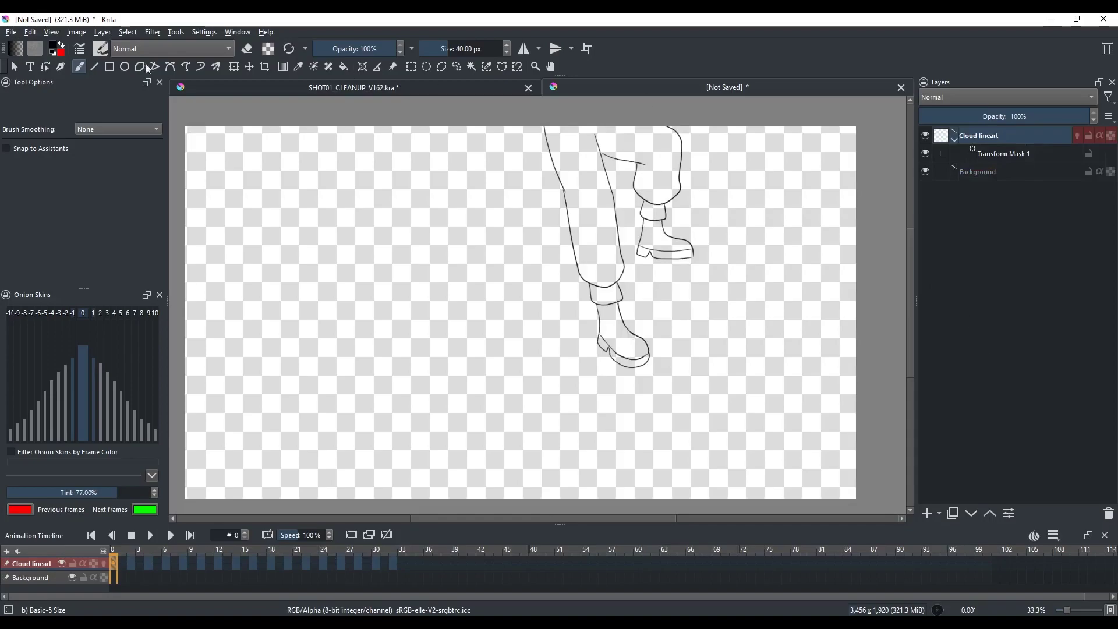
# Render Cloud lineart frames 0–100 as unique-frame PNGs into PNGs/Cloud lineart, base name 'Cl'.
pyautogui.click(11, 32)
pyautogui.click(107, 198)
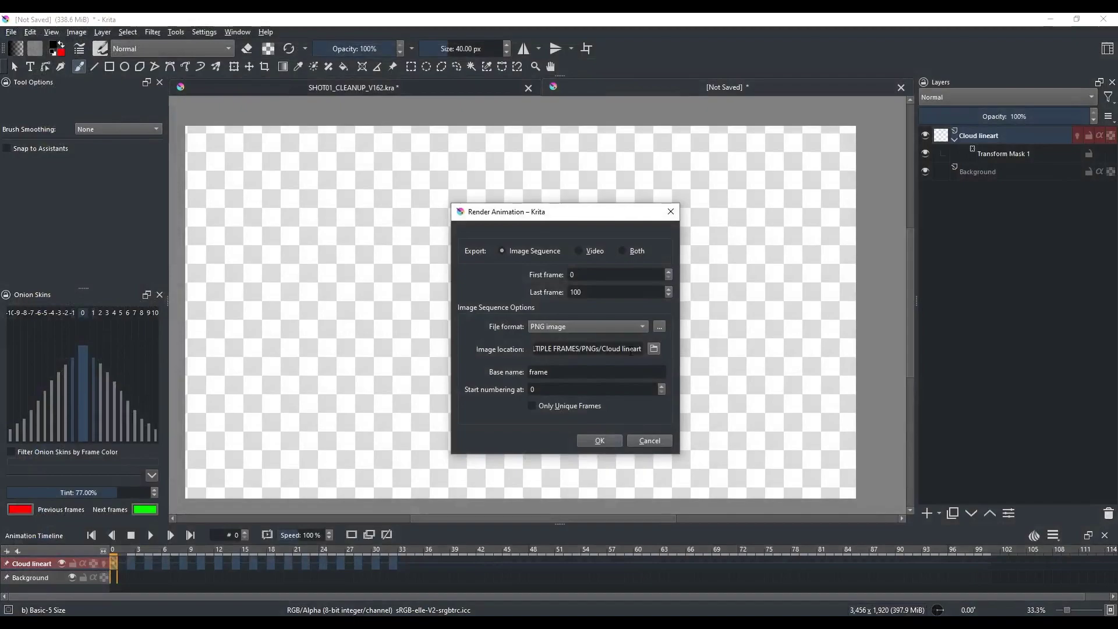
pyautogui.click(653, 348)
pyautogui.click(300, 46)
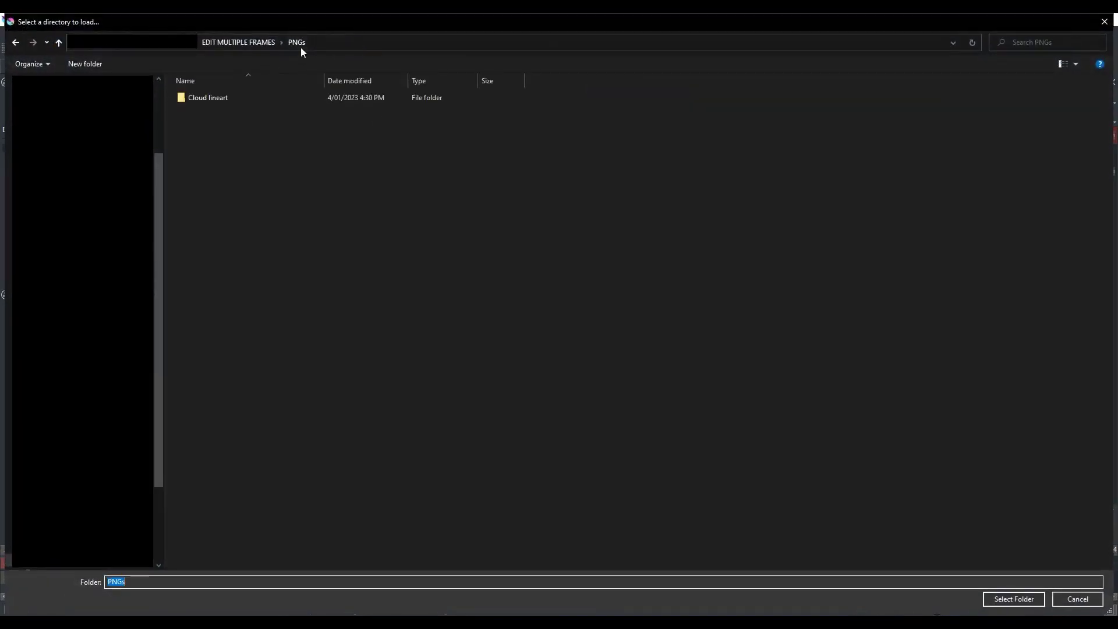
pyautogui.click(282, 98)
pyautogui.doubleClick(283, 103)
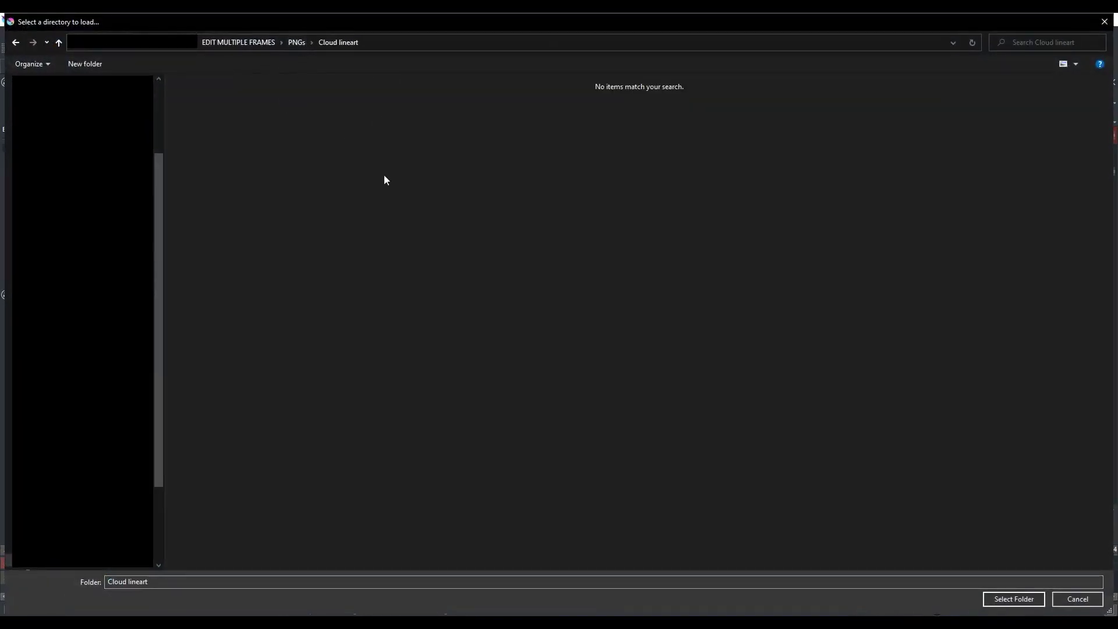
pyautogui.click(1025, 601)
pyautogui.doubleClick(569, 377)
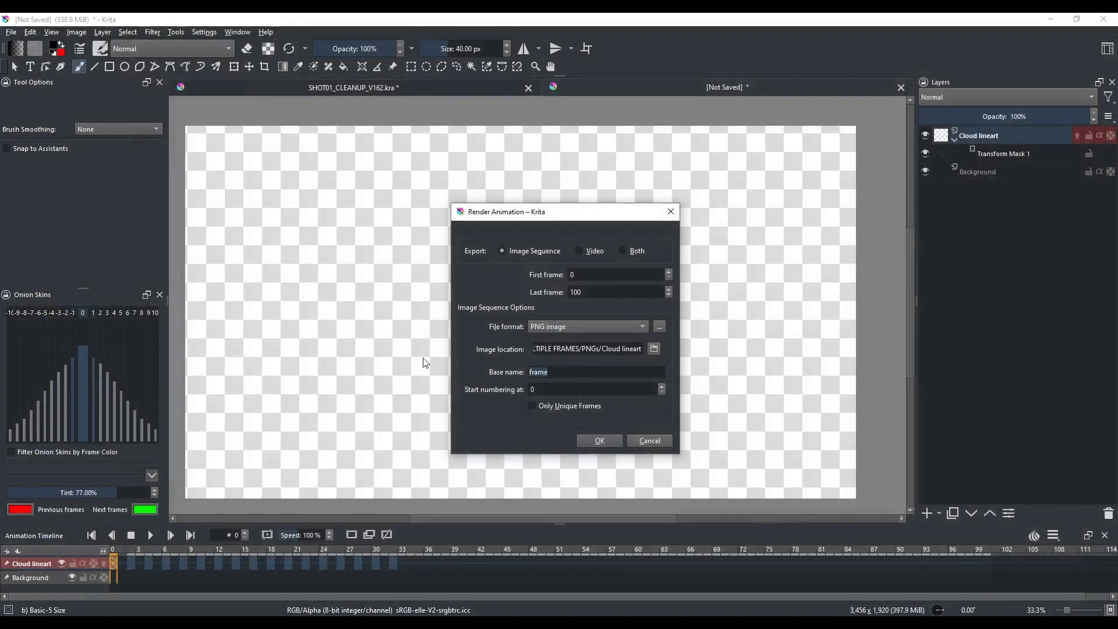
pyautogui.write('Cloud lineart')
pyautogui.click(573, 406)
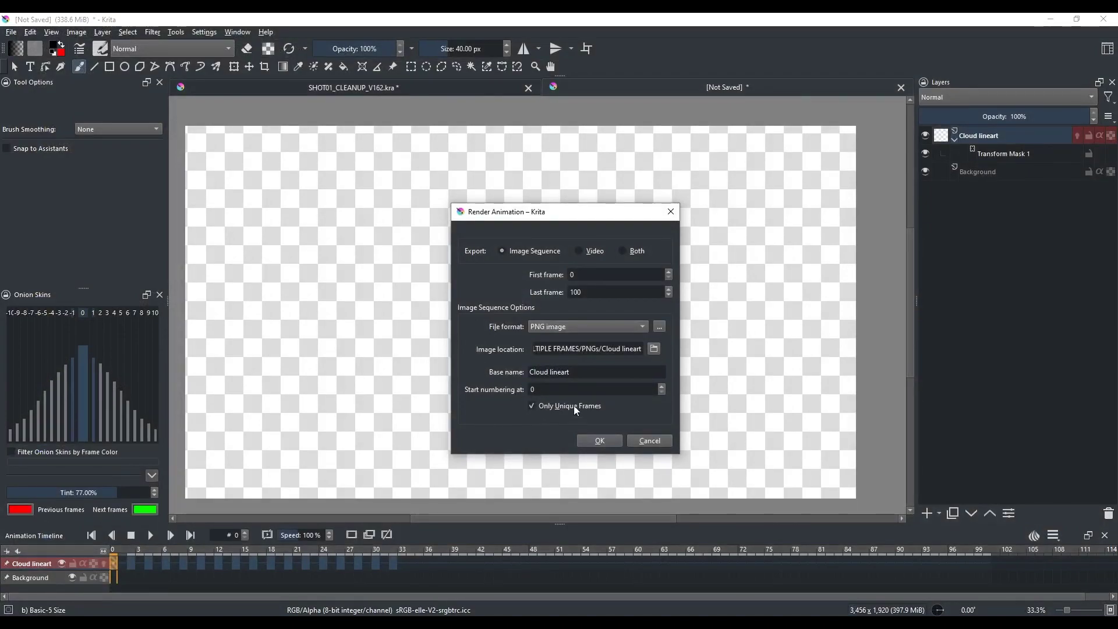
pyautogui.click(598, 441)
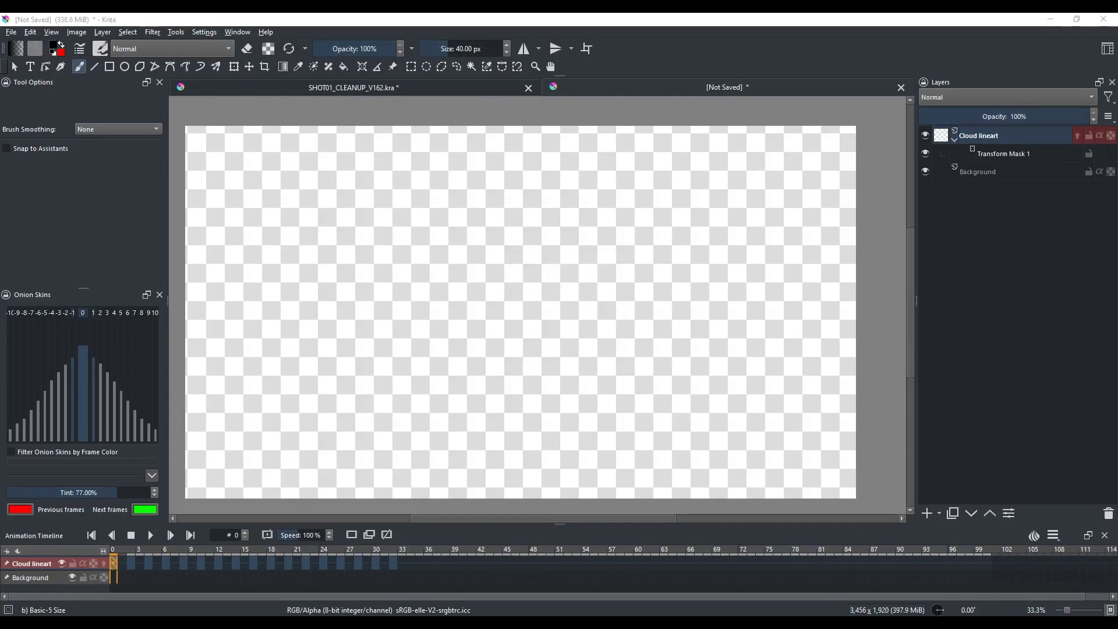
# Return to the SHOT01 shot document and select Transform Mask 1 in the layer stack.
pyautogui.click(462, 86)
pyautogui.click(970, 261)
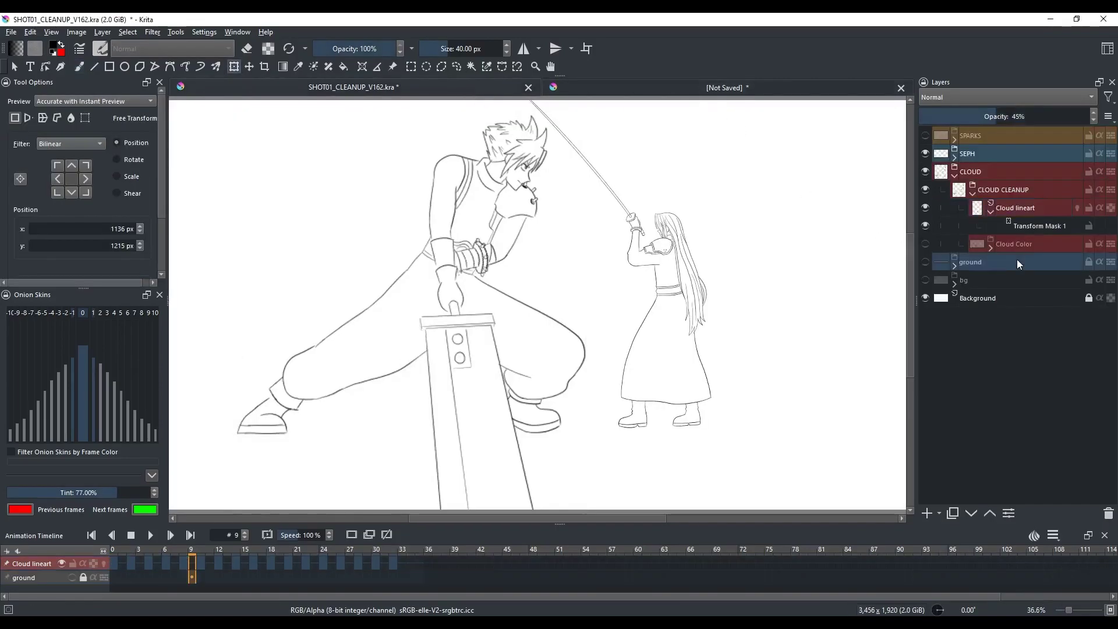
pyautogui.click(1028, 226)
# Import every rendered Cloud lineart PNG as animation frames, adding hold frames automatically.
pyautogui.click(11, 32)
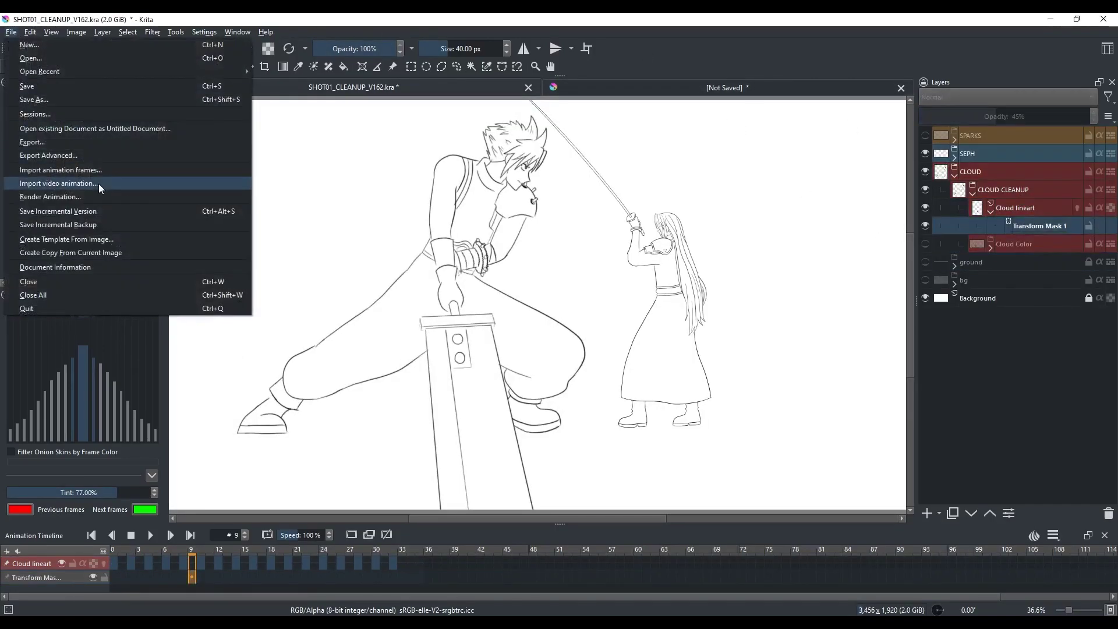
pyautogui.click(102, 170)
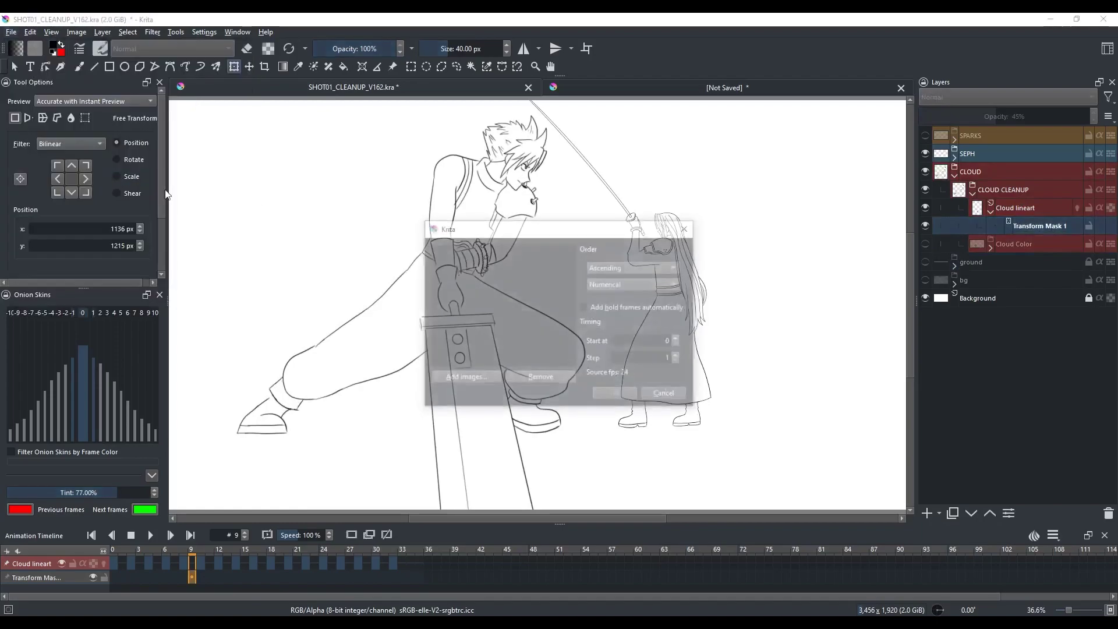
pyautogui.click(500, 378)
pyautogui.doubleClick(281, 96)
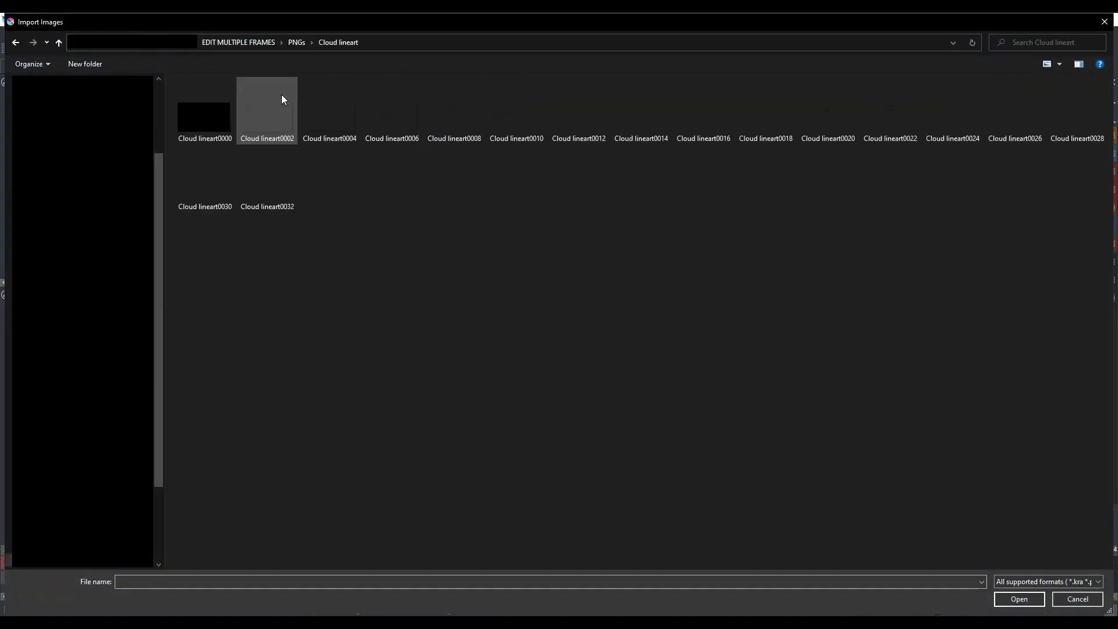
pyautogui.click(220, 114)
pyautogui.keyDown('shift'); pyautogui.click(277, 193); pyautogui.keyUp('shift')
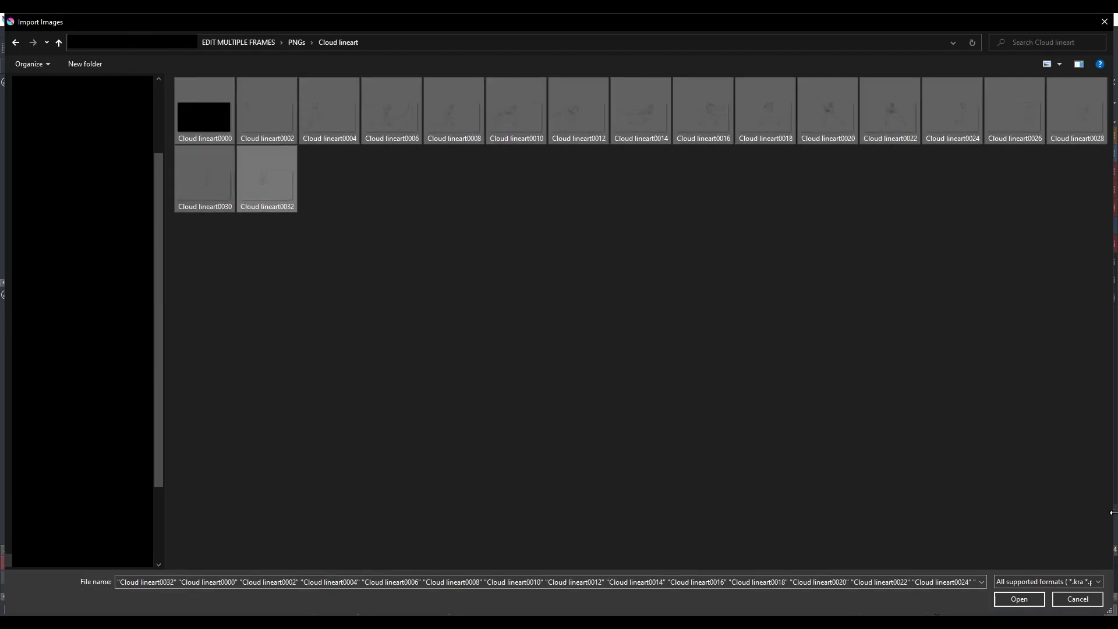
pyautogui.click(1019, 598)
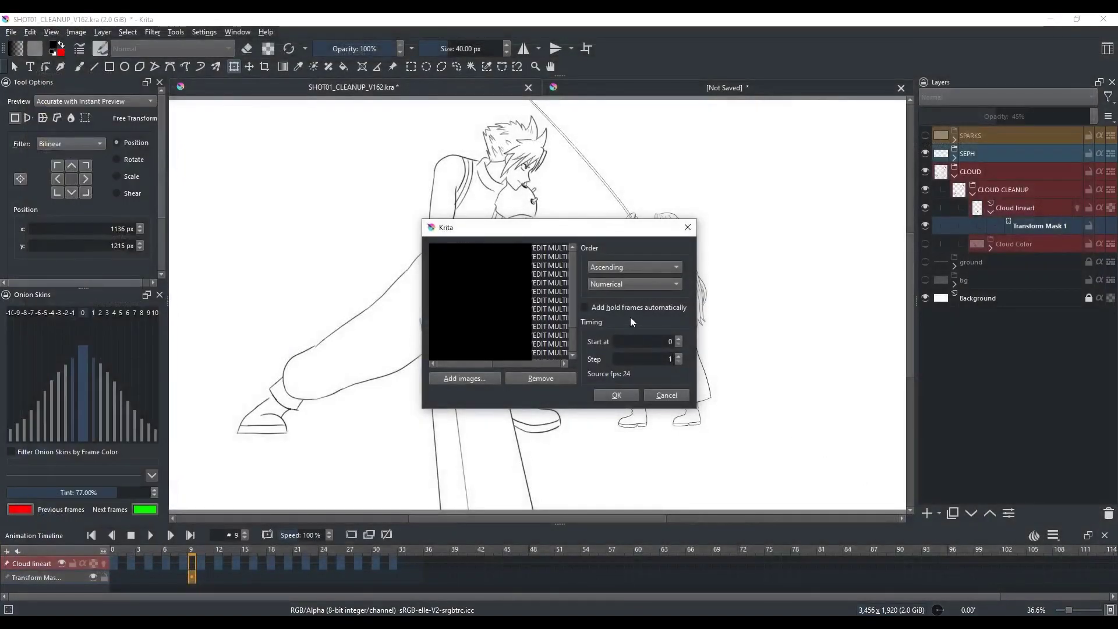
pyautogui.click(633, 308)
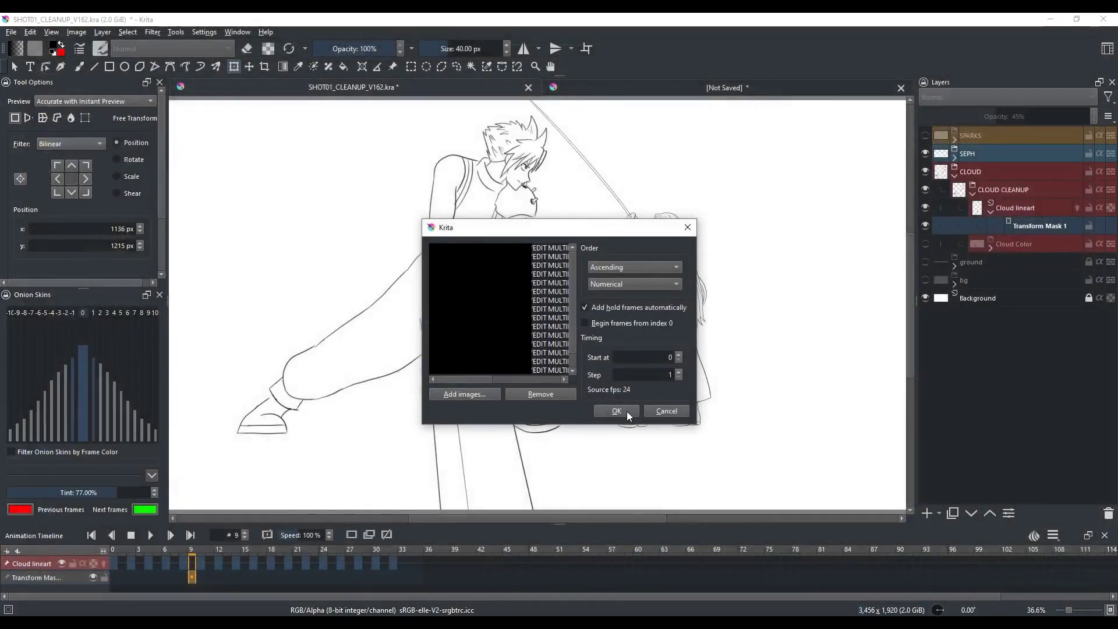
pyautogui.click(623, 410)
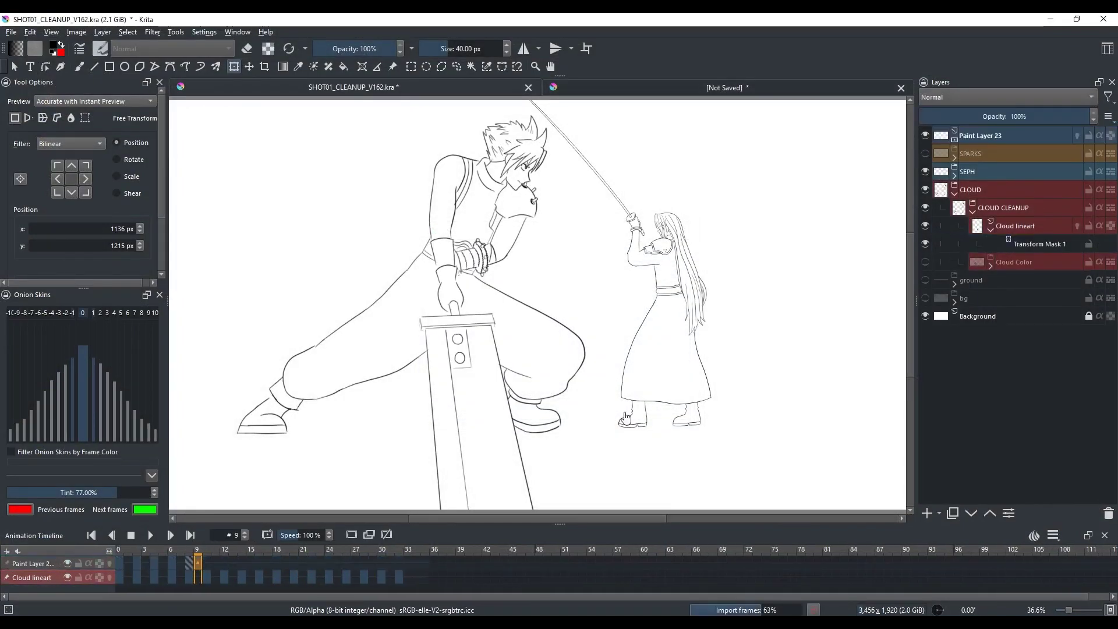
# Draw a few freehand test squiggles over the scene, undo one, and play the animation.
pyautogui.press('b')
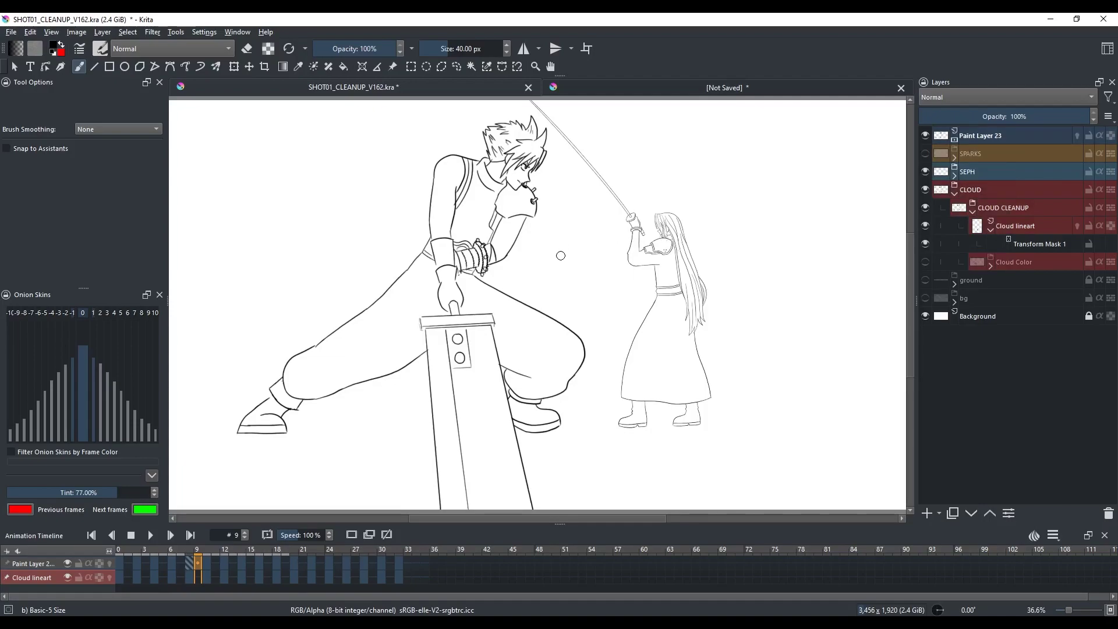
pyautogui.moveTo(554, 261); pyautogui.dragTo(611, 282)
pyautogui.moveTo(506, 244); pyautogui.dragTo(580, 232)
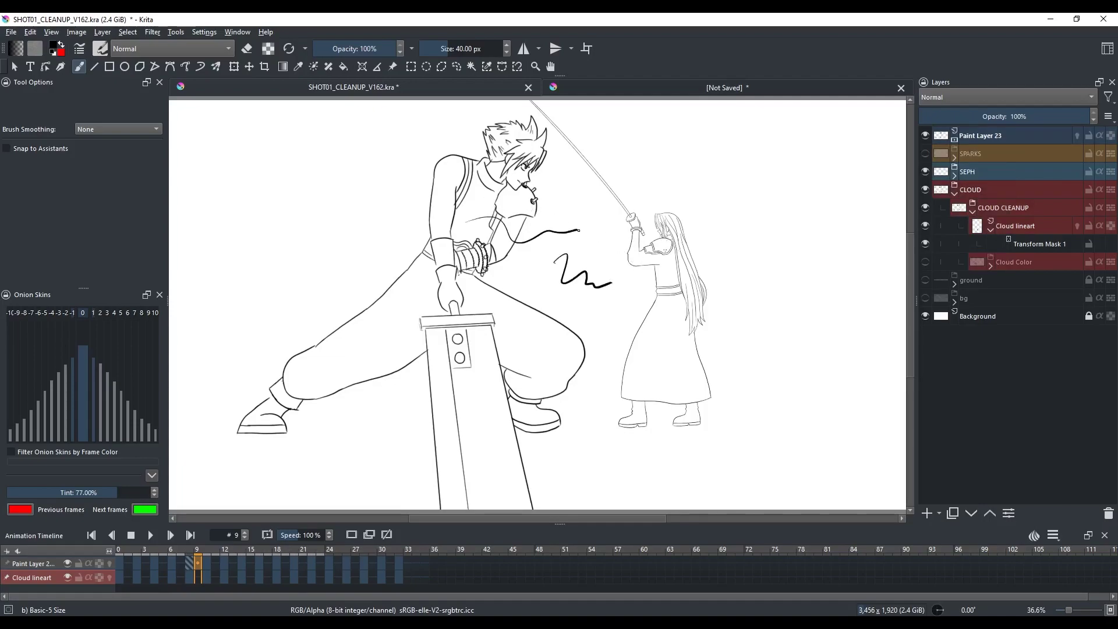
pyautogui.hotkey('ctrl', 'z')
pyautogui.moveTo(683, 184); pyautogui.dragTo(751, 195)
pyautogui.moveTo(508, 244); pyautogui.dragTo(587, 221)
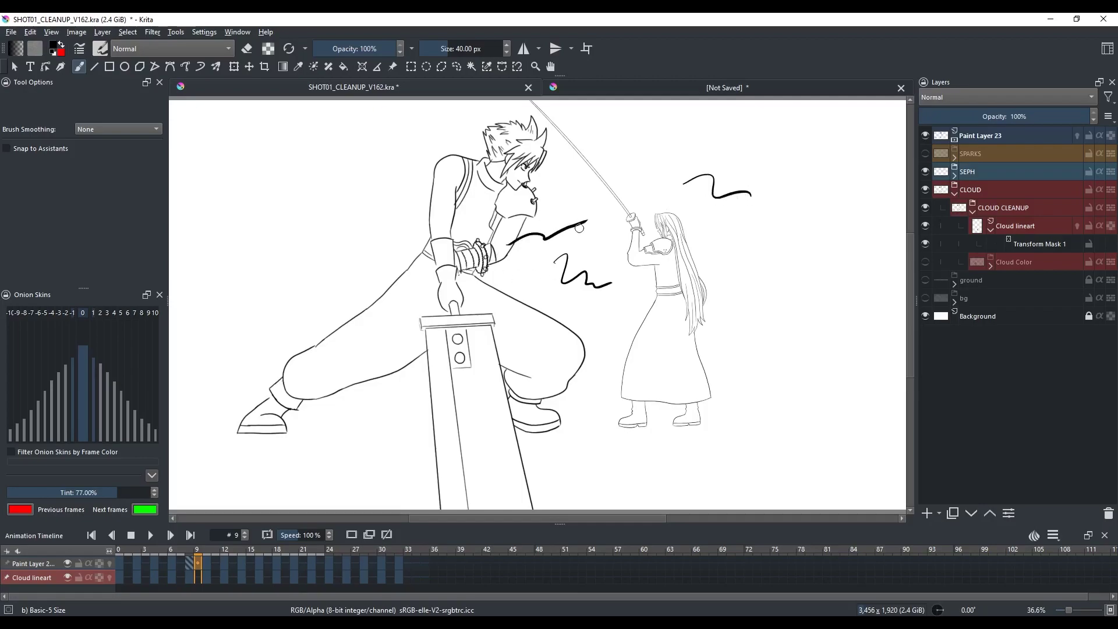
pyautogui.click(151, 535)
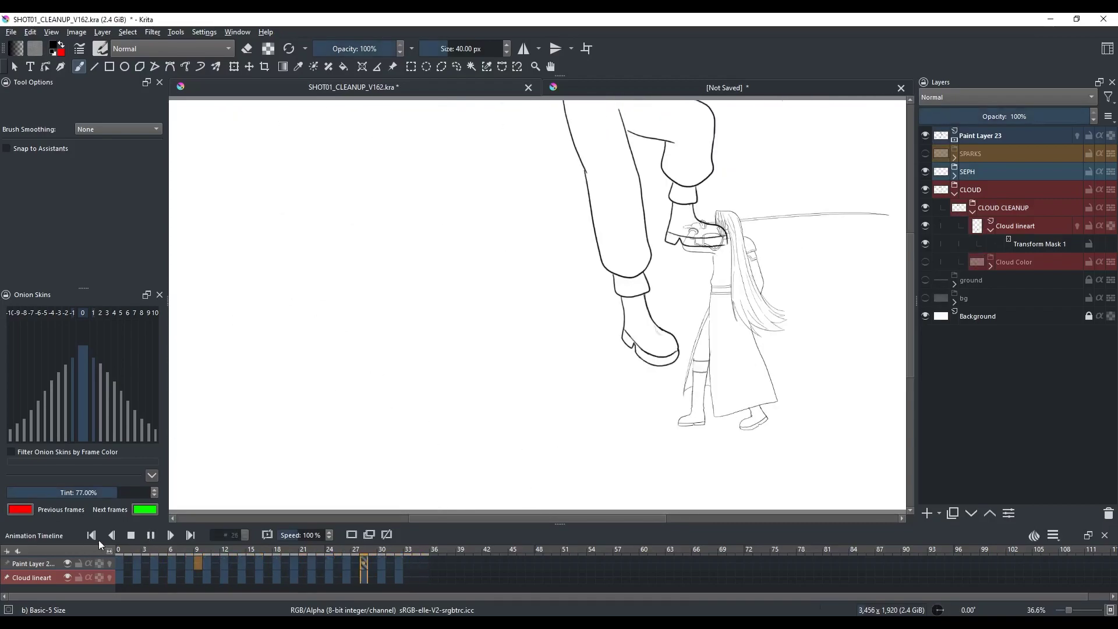
# Stop playback, move the imported layer into CLOUD CLEANUP, and rename it 'Cloud lineart'.
pyautogui.click(131, 534)
pyautogui.moveTo(989, 135); pyautogui.dragTo(1020, 211)
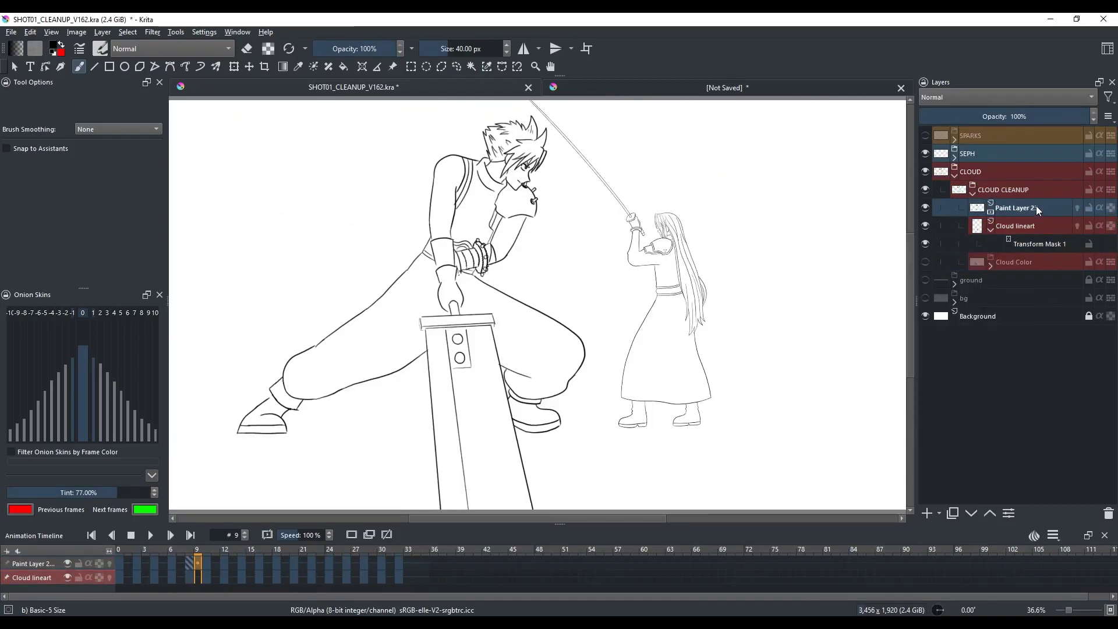
pyautogui.doubleClick(1036, 209)
pyautogui.write('Cloud lineart')
pyautogui.press('Return')
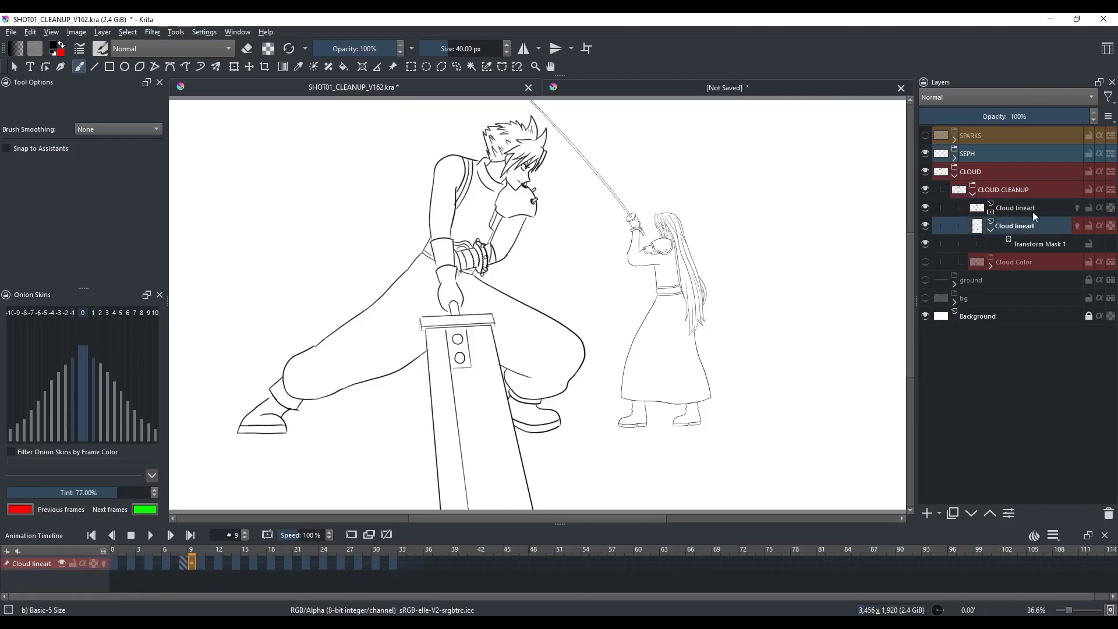
# Close the unsaved scratch document, discarding its changes.
pyautogui.hotkey('ctrl', 'Tab')
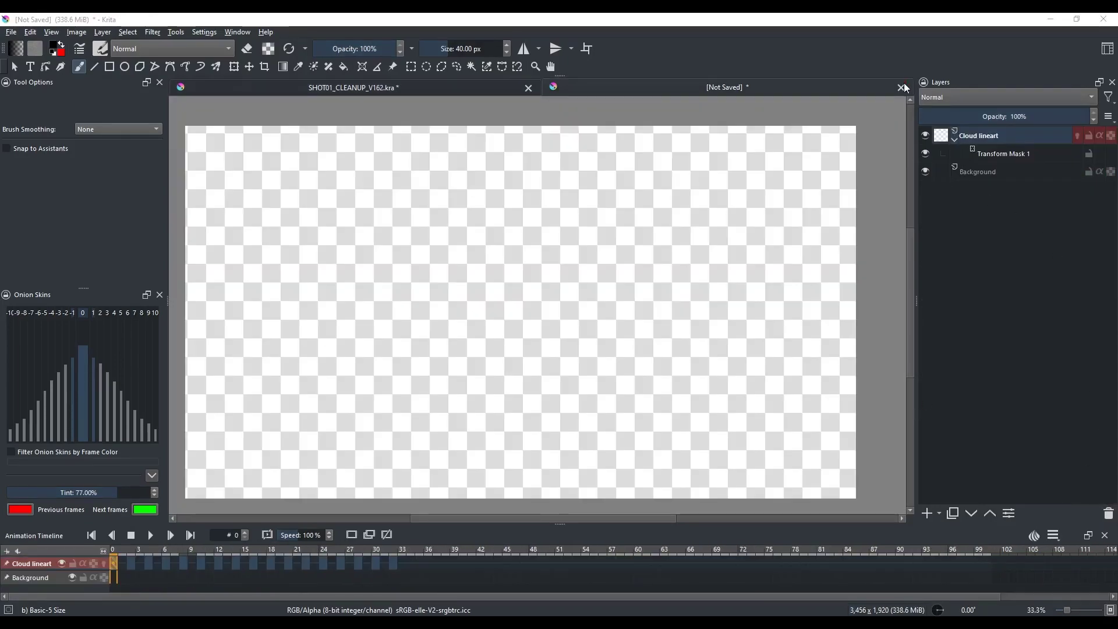
pyautogui.click(900, 88)
pyautogui.click(566, 336)
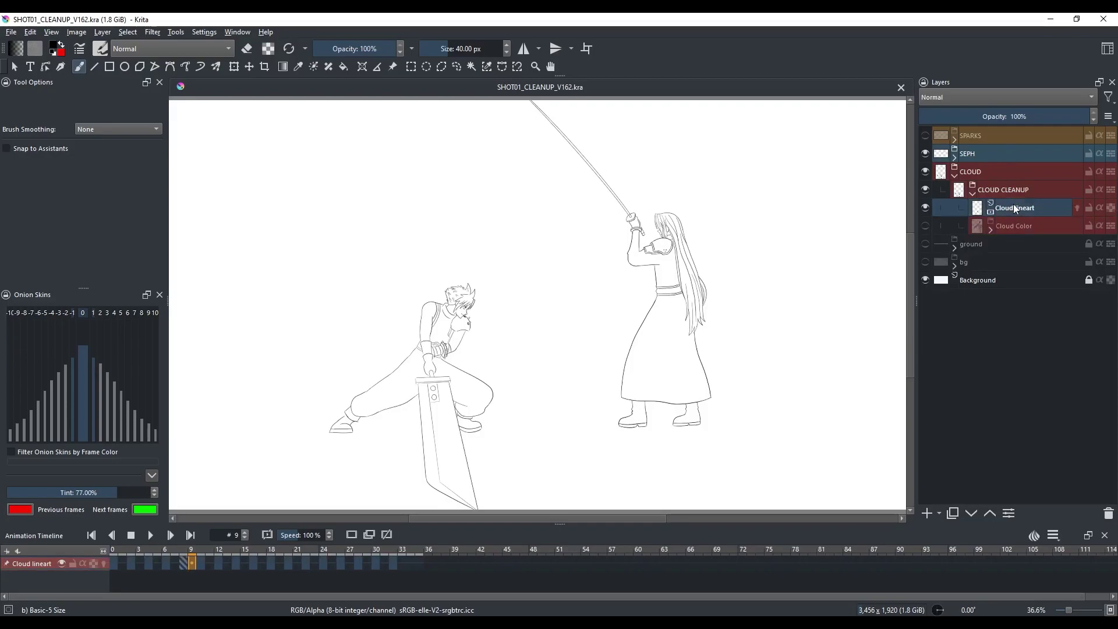
# Move Cloud lineart frames 18–32 onto a new Paint Layer 23, leaving a blank frame at 18.
pyautogui.click(925, 511)
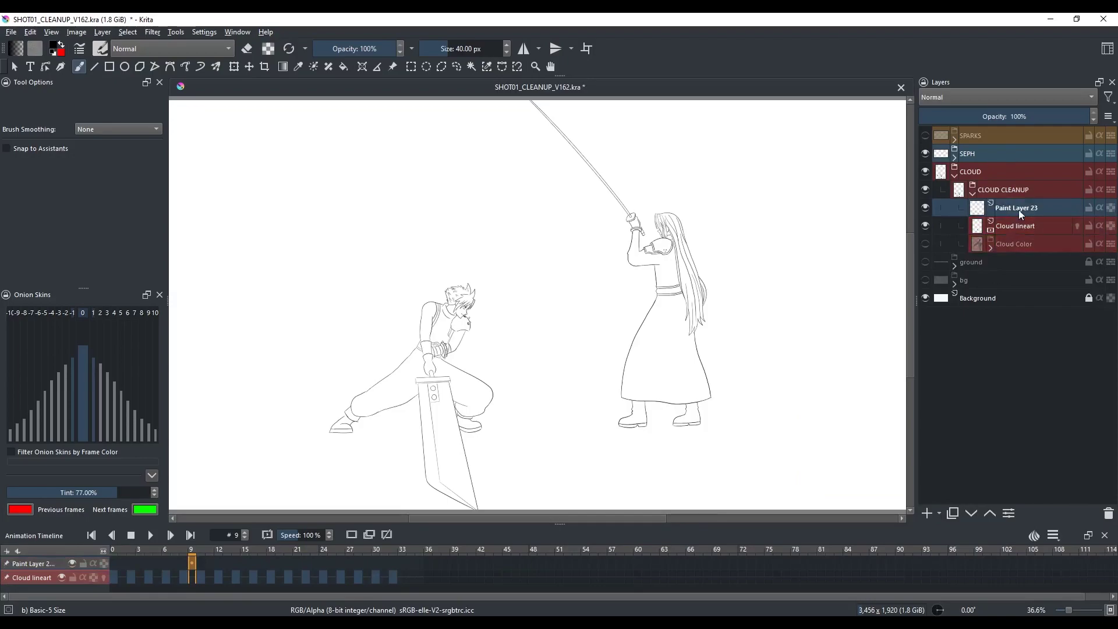
pyautogui.click(1015, 225)
pyautogui.click(263, 577)
pyautogui.moveTo(271, 578); pyautogui.dragTo(394, 567)
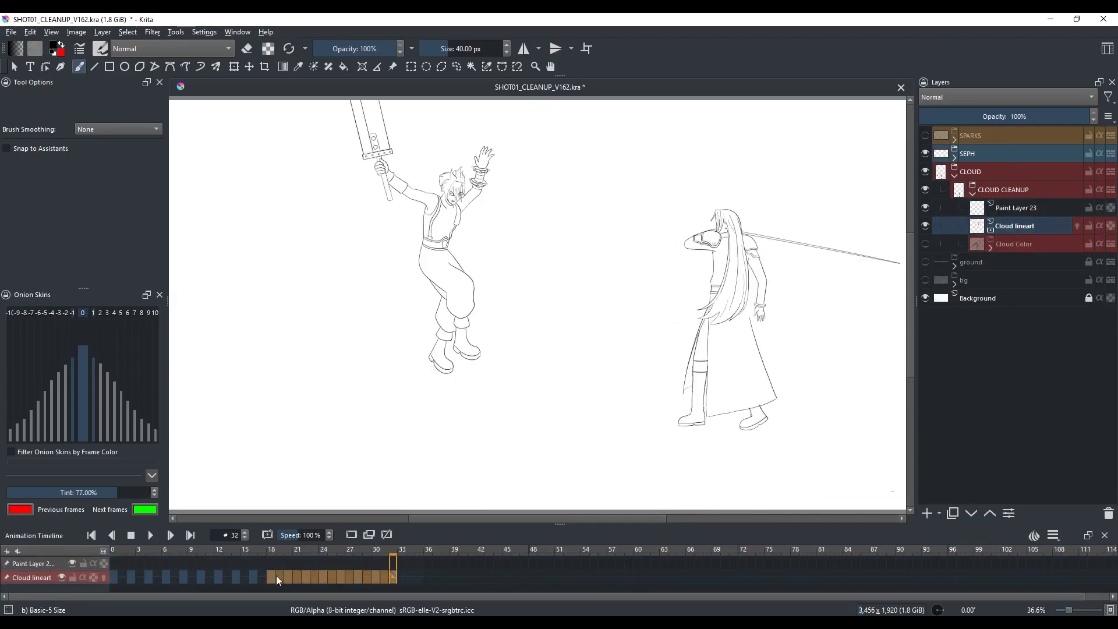
pyautogui.moveTo(275, 575); pyautogui.dragTo(273, 566)
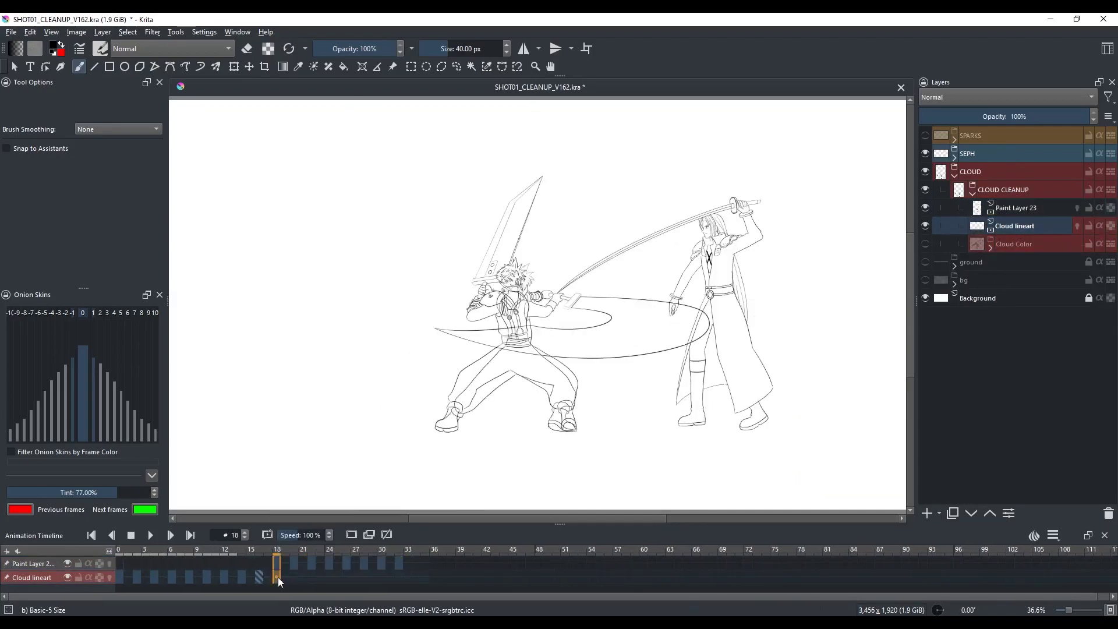
pyautogui.rightClick(278, 578)
pyautogui.click(369, 544)
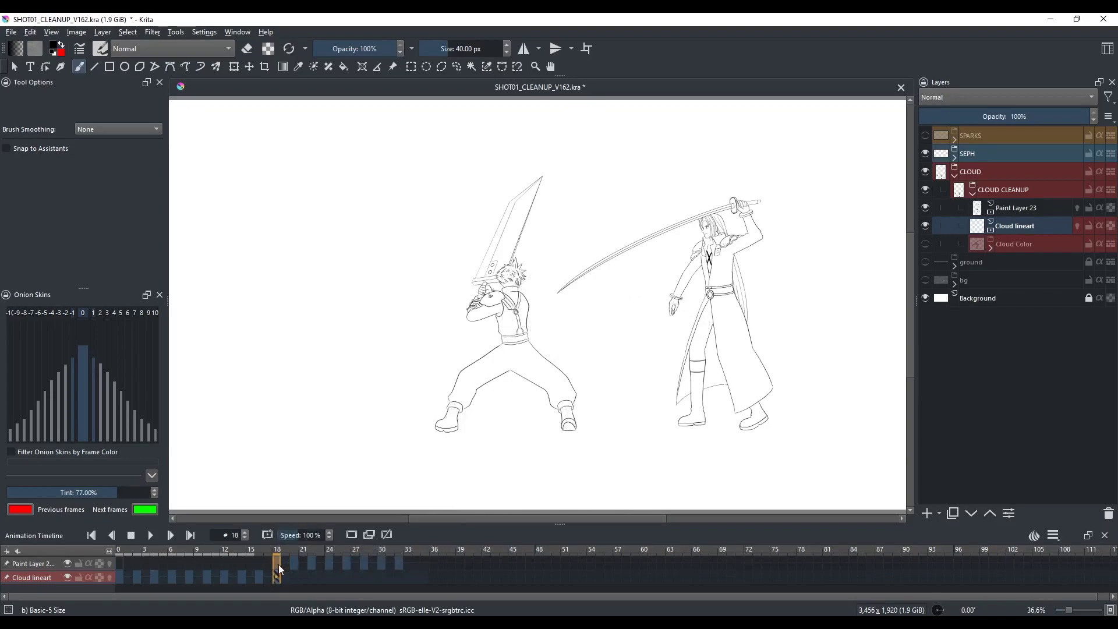
# Add a transform mask to Paint Layer 23, drag Cloud upward, and play back to check.
pyautogui.click(48, 565)
pyautogui.rightClick(1033, 209)
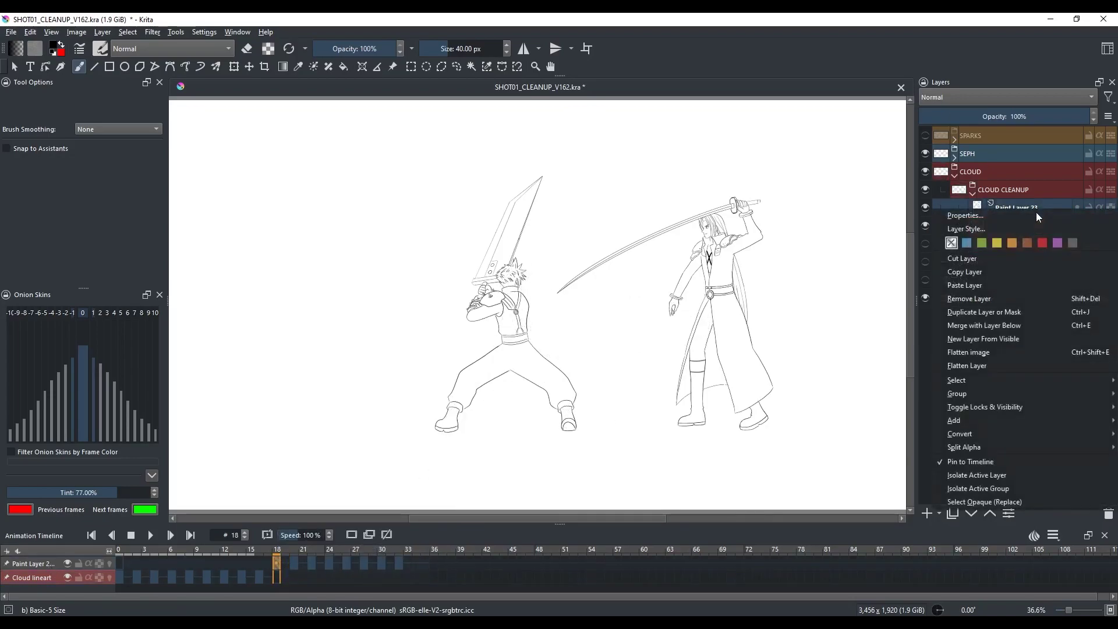
pyautogui.moveTo(1006, 424)
pyautogui.click(827, 459)
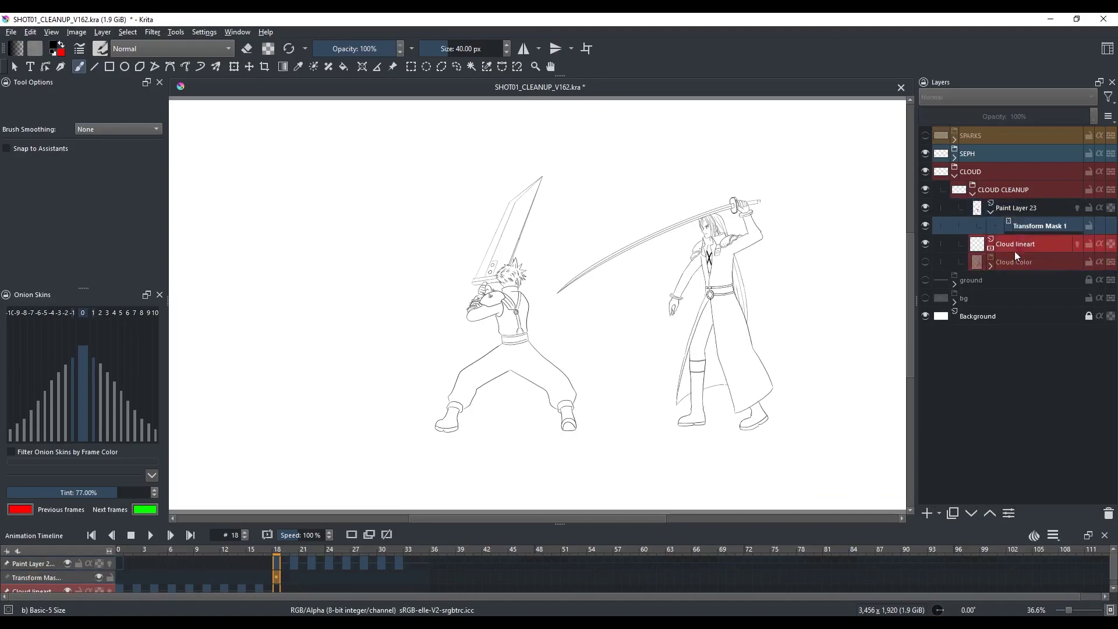
pyautogui.hotkey('ctrl', 't')
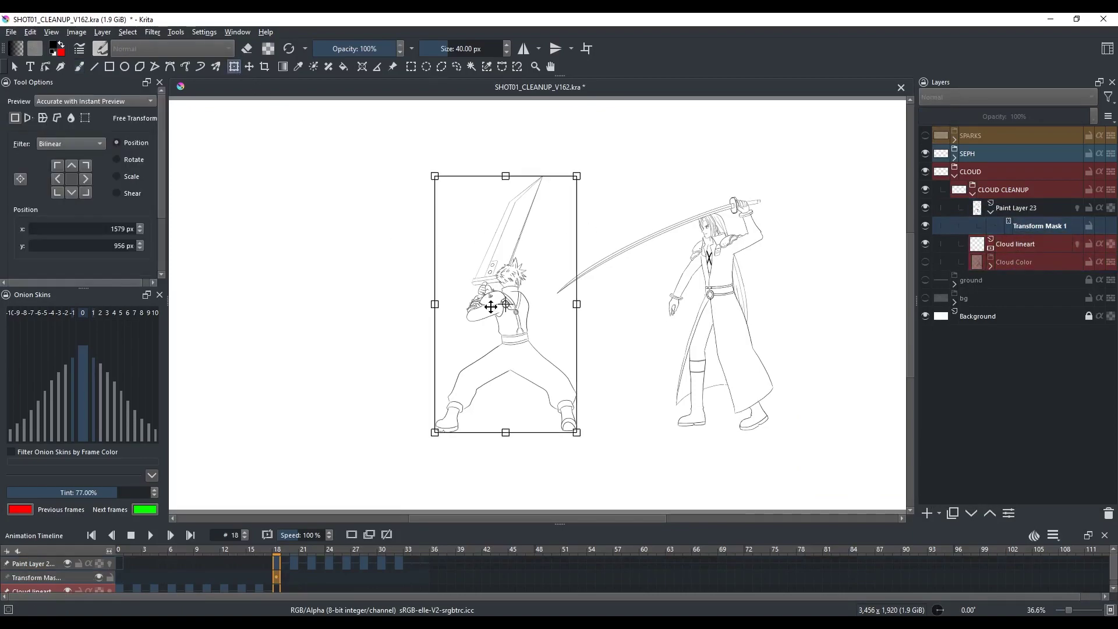
pyautogui.moveTo(506, 294); pyautogui.dragTo(510, 158)
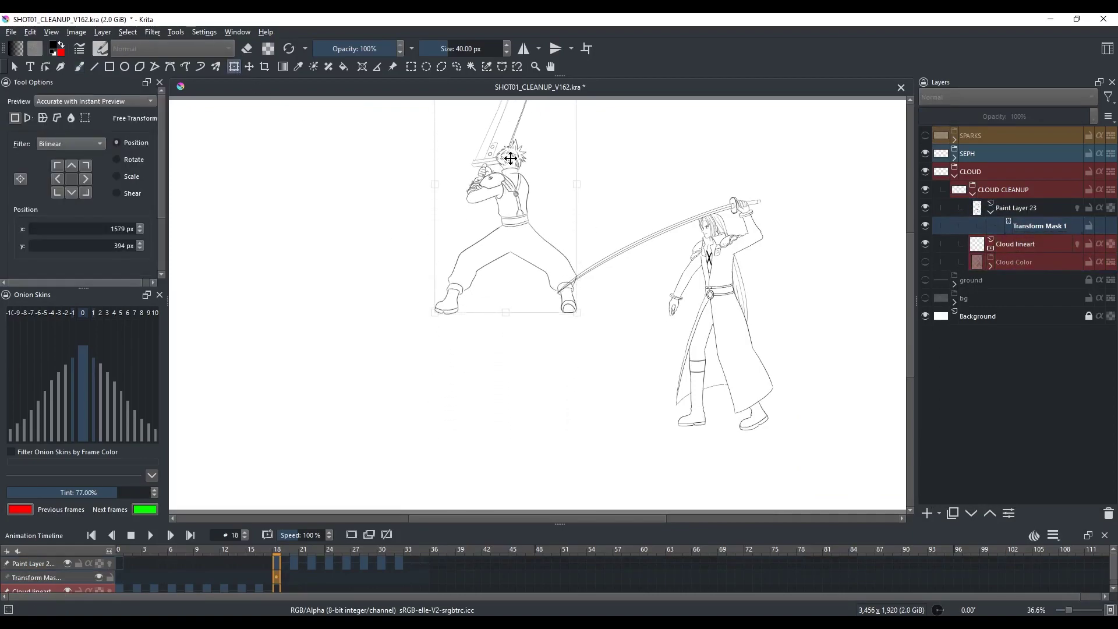
pyautogui.click(150, 536)
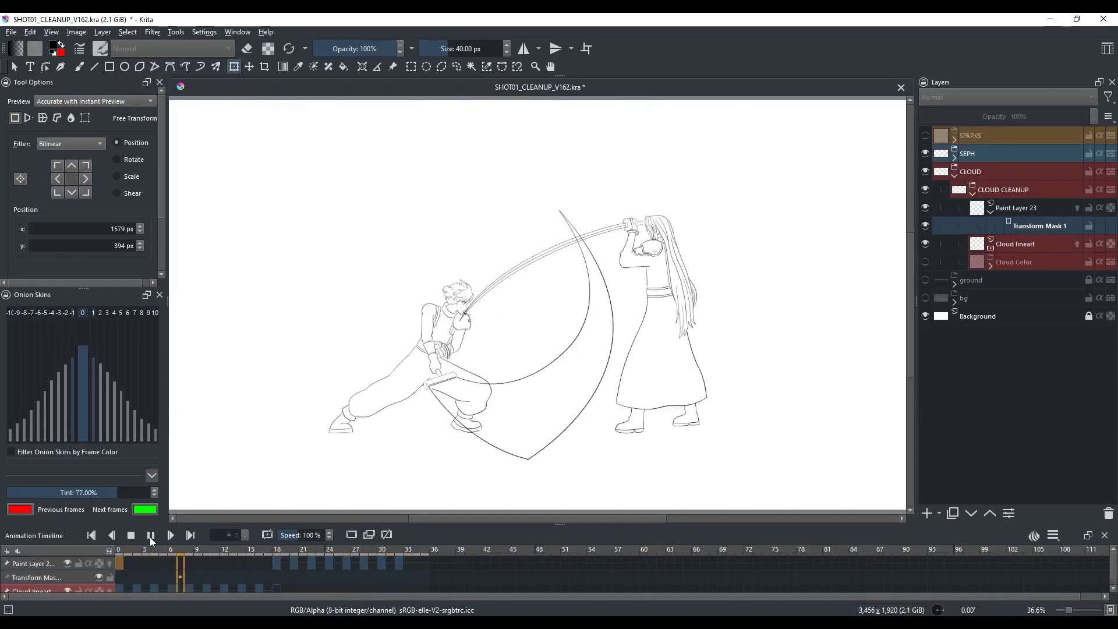
# Stop playback and flatten Paint Layer 23 with its transform mask.
pyautogui.click(973, 223)
pyautogui.click(1008, 214)
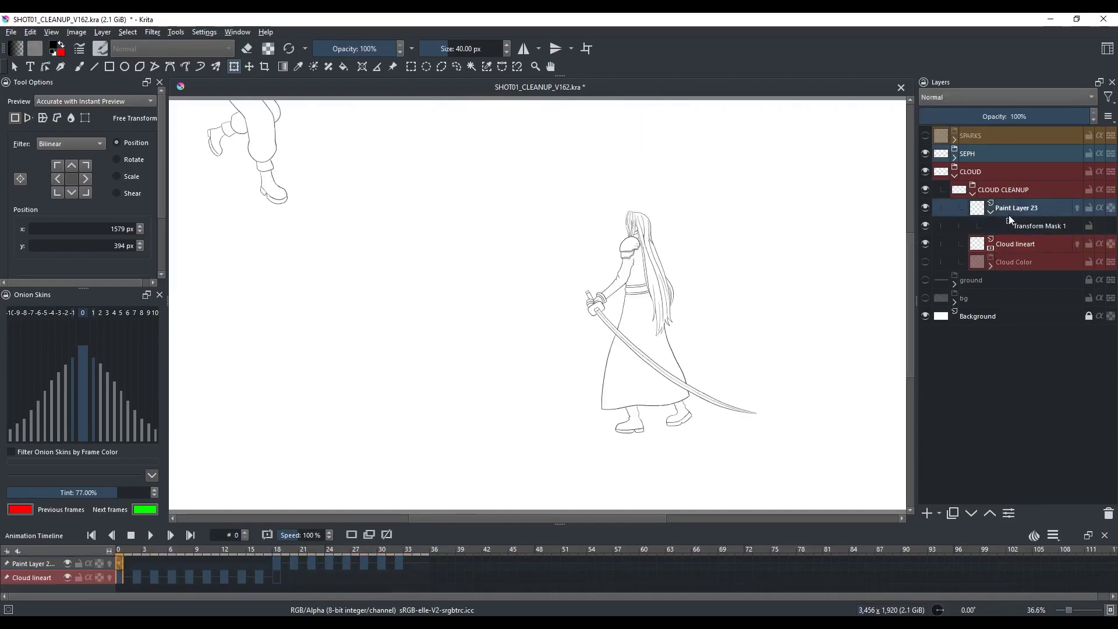
pyautogui.rightClick(1029, 208)
pyautogui.click(1014, 367)
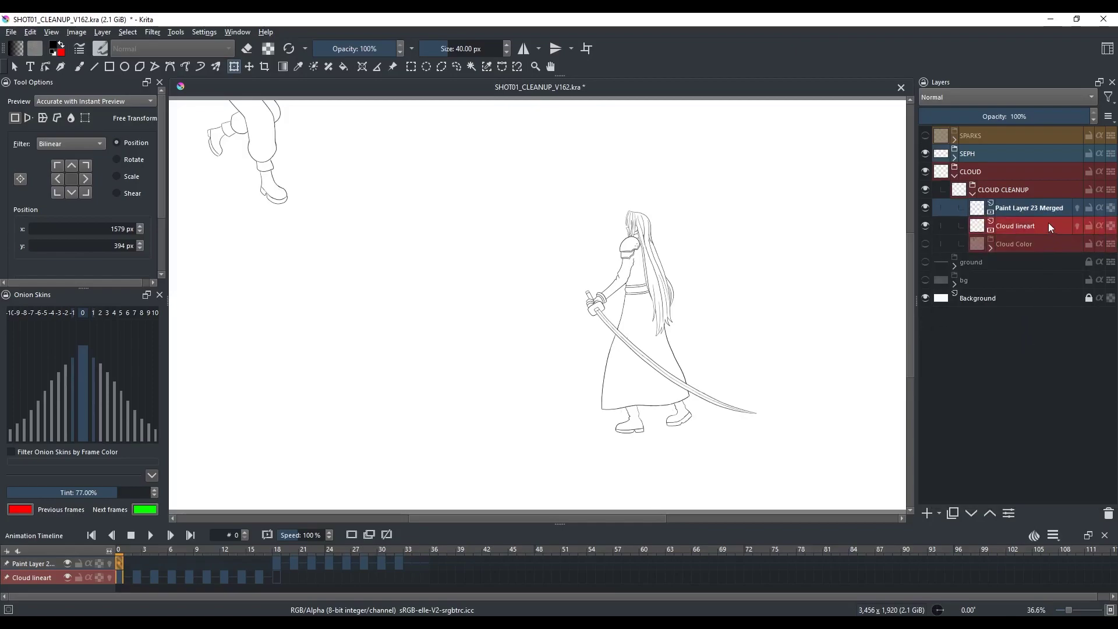
# Move frames 18–32 back onto Cloud lineart, delete Paint Layer 23 Merged, and return to frame 0.
pyautogui.click(280, 560)
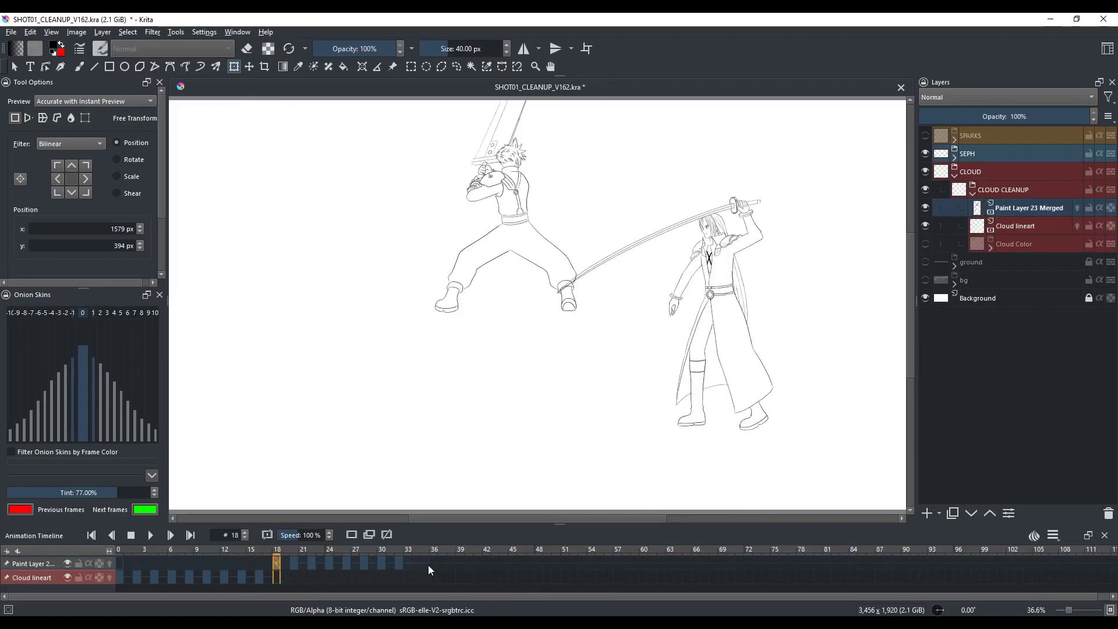
pyautogui.keyDown('shift'); pyautogui.click(398, 562); pyautogui.keyUp('shift')
pyautogui.moveTo(274, 566); pyautogui.dragTo(277, 578)
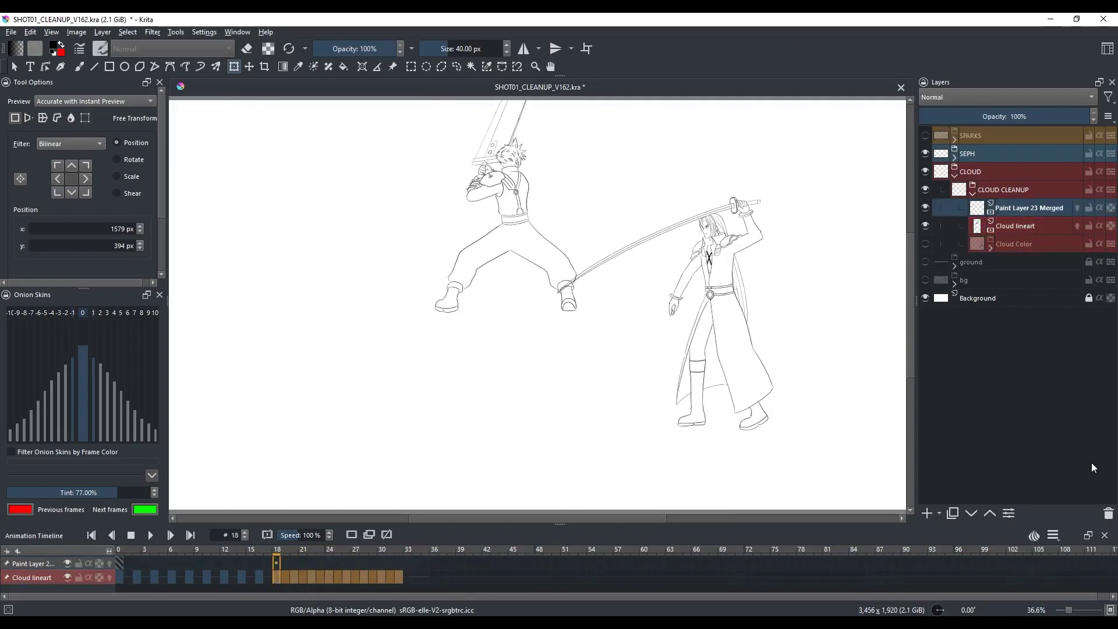
pyautogui.click(1107, 513)
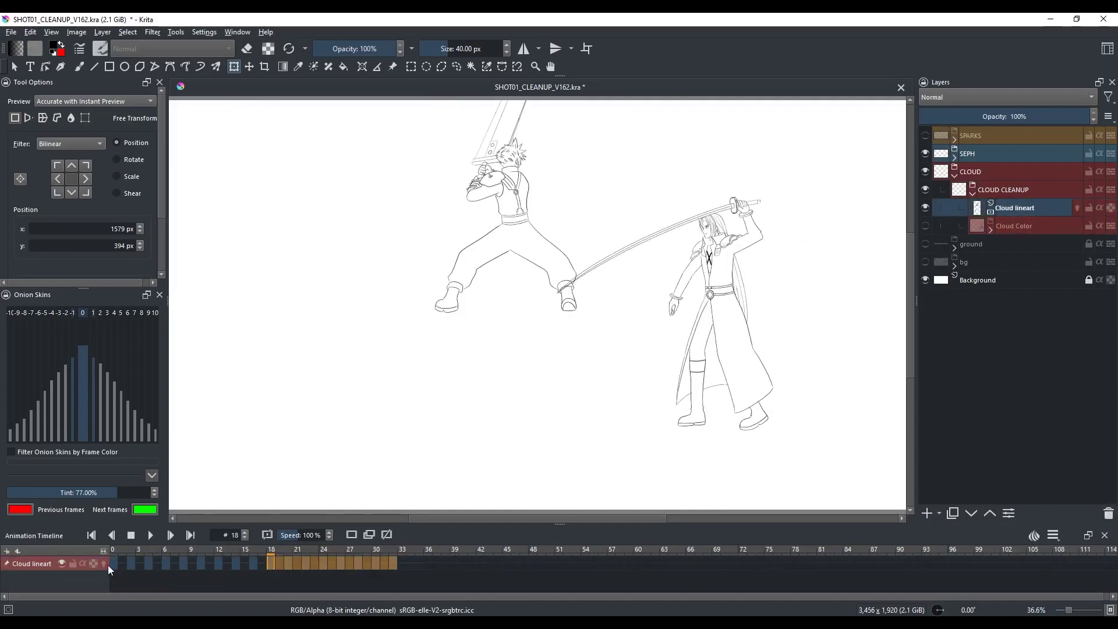
pyautogui.click(113, 563)
# Play the corrected animation from frame 0, stop it, and switch back to the freehand brush.
pyautogui.click(149, 532)
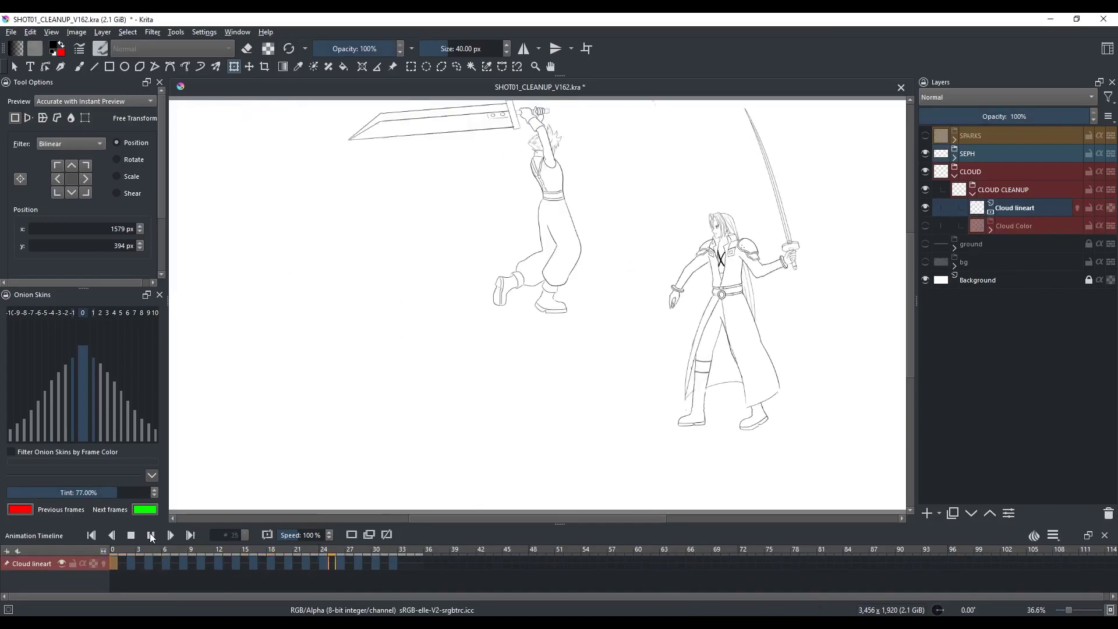
pyautogui.click(151, 535)
pyautogui.press('b')
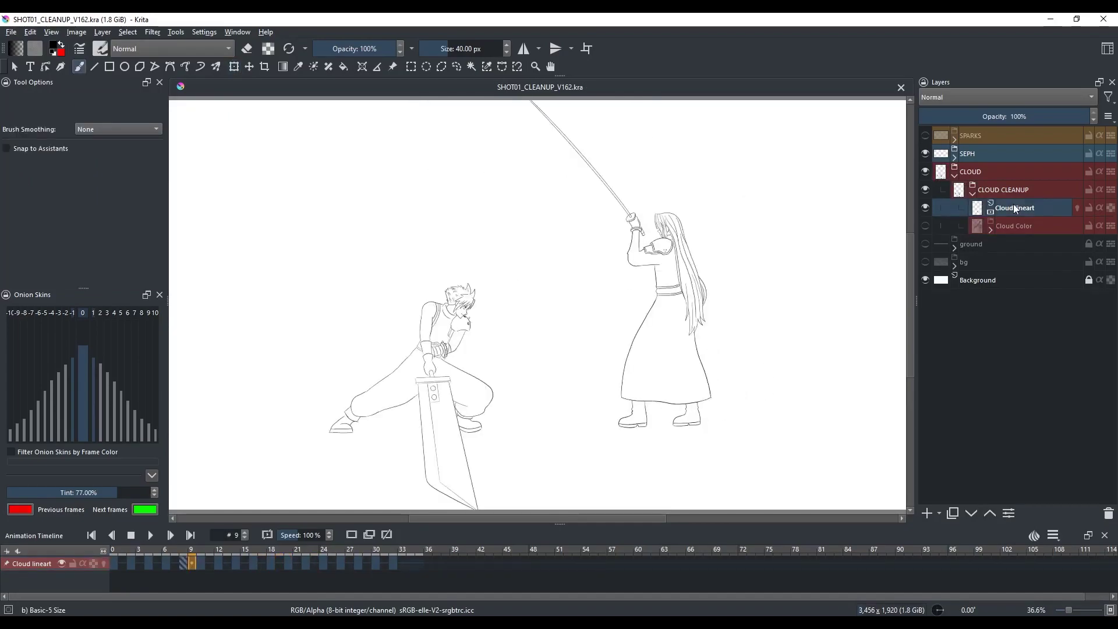